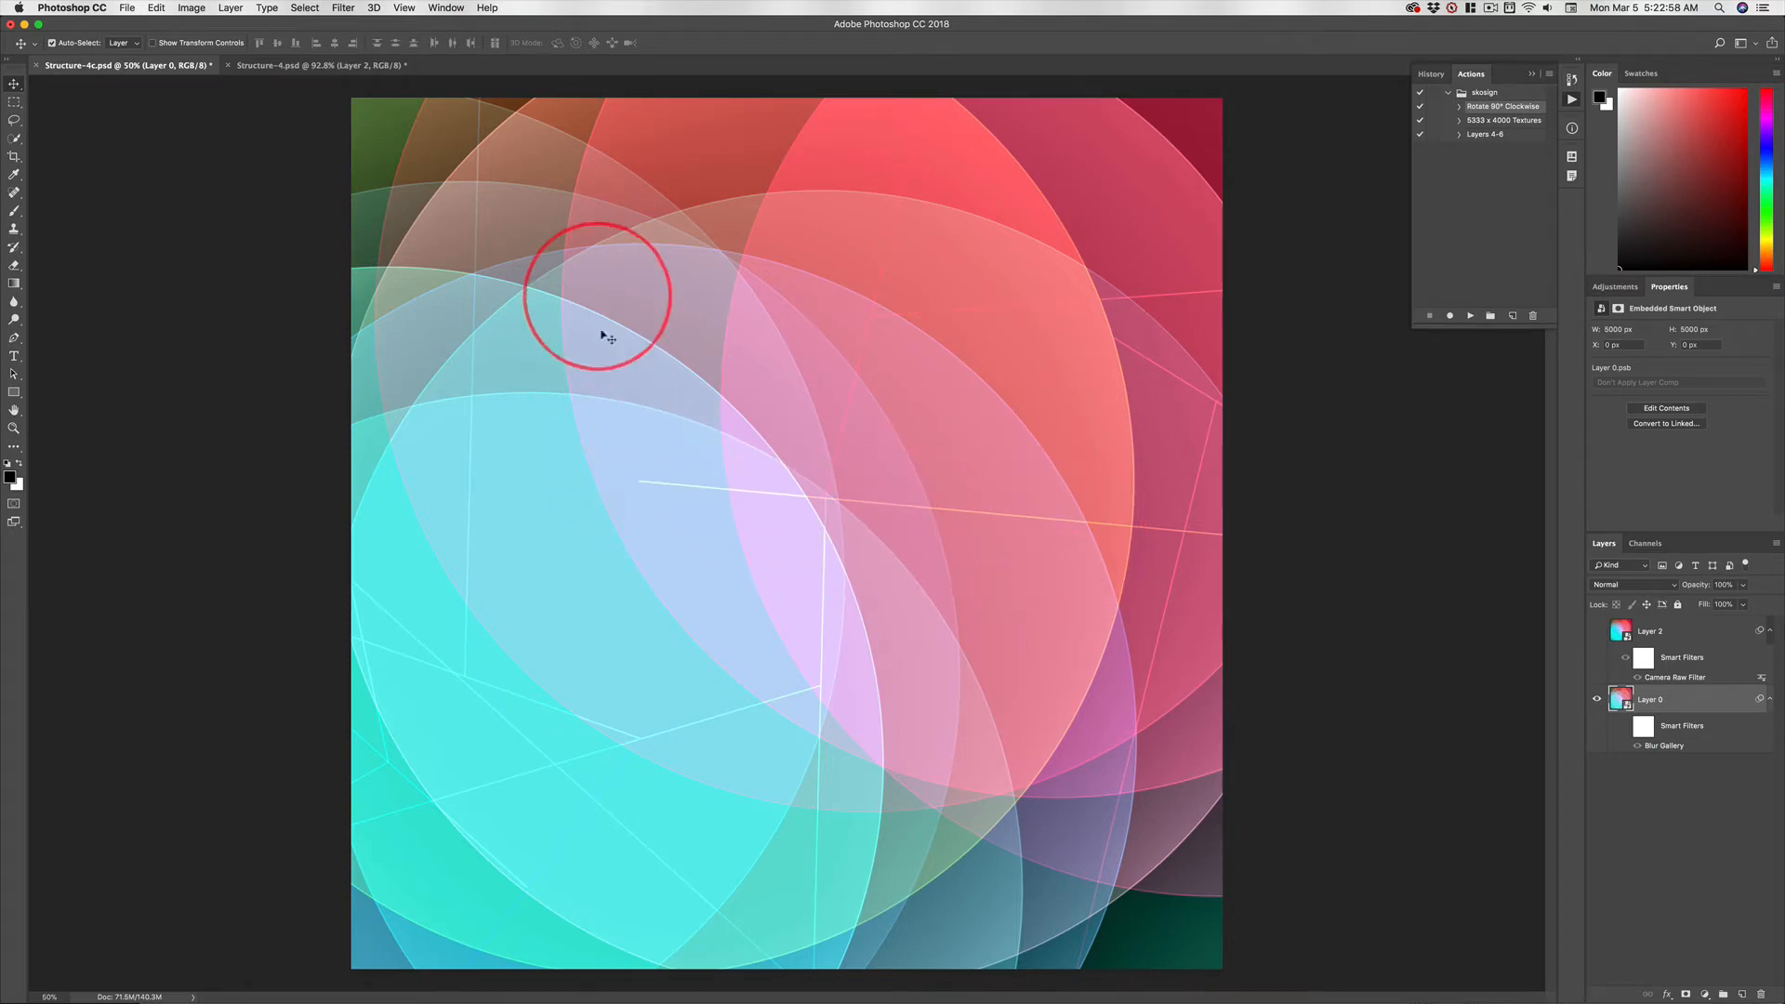
- Switch to the generative art app to view its circle pattern and settings, and return to Photoshop
key(super+Tab)
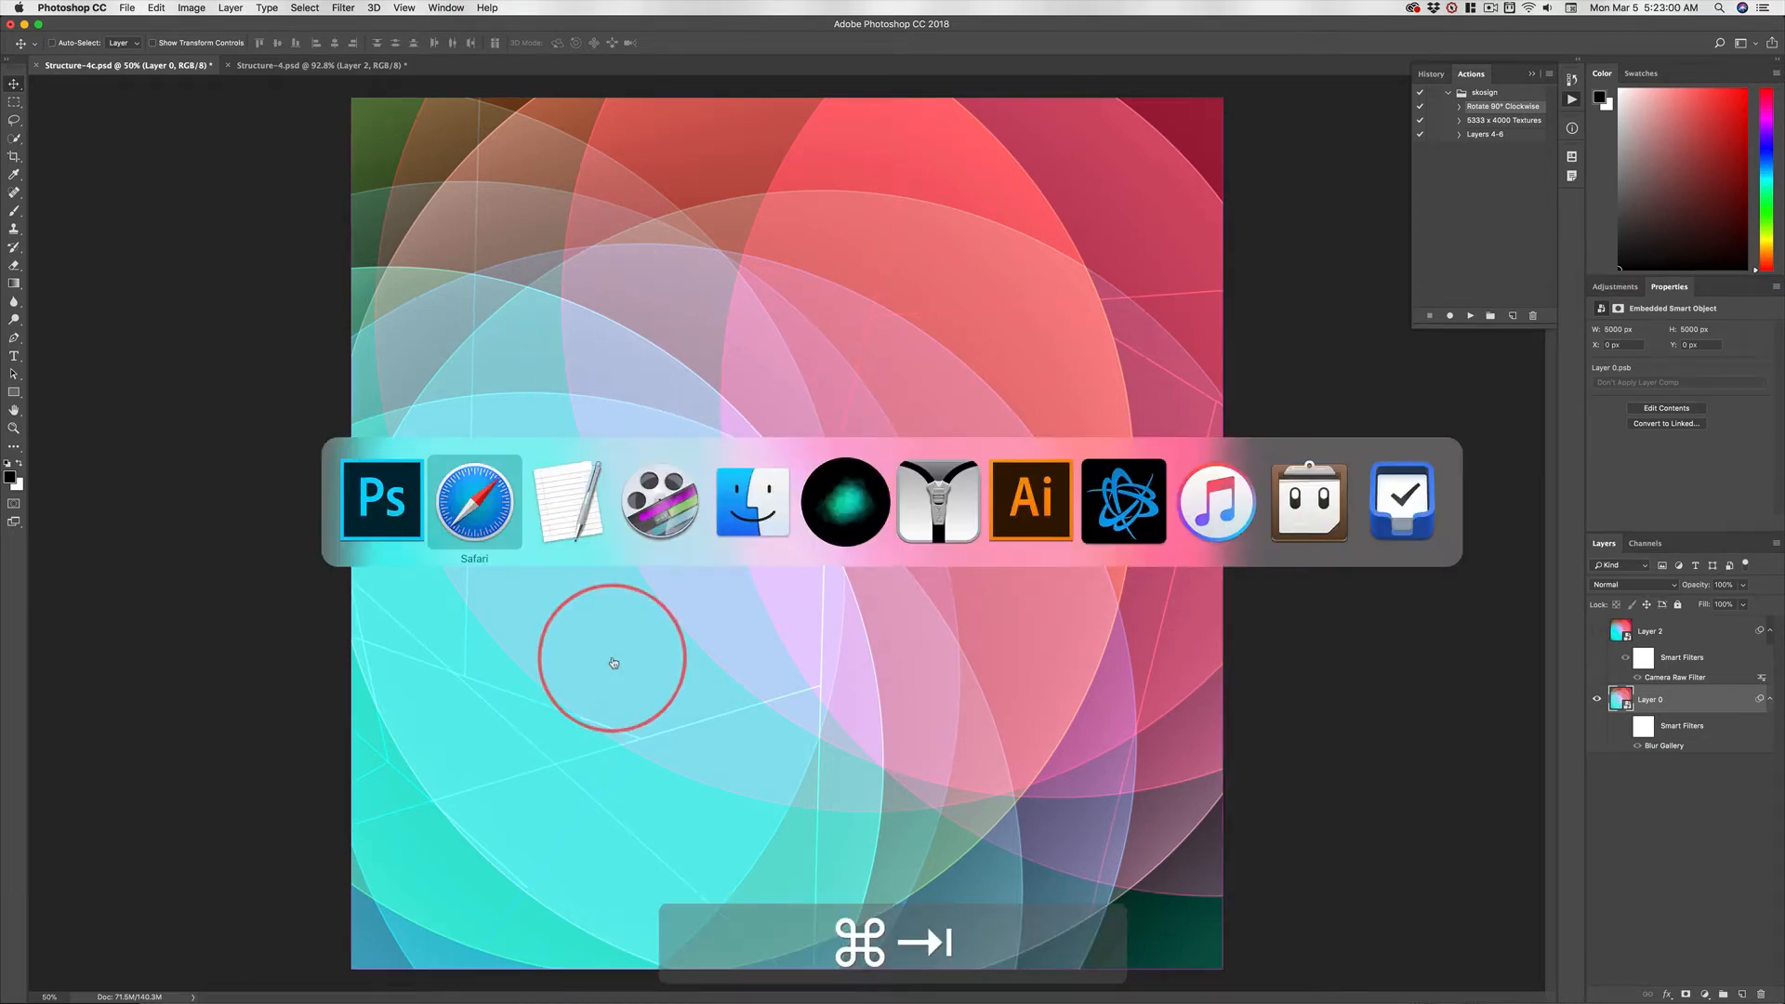
click(848, 523)
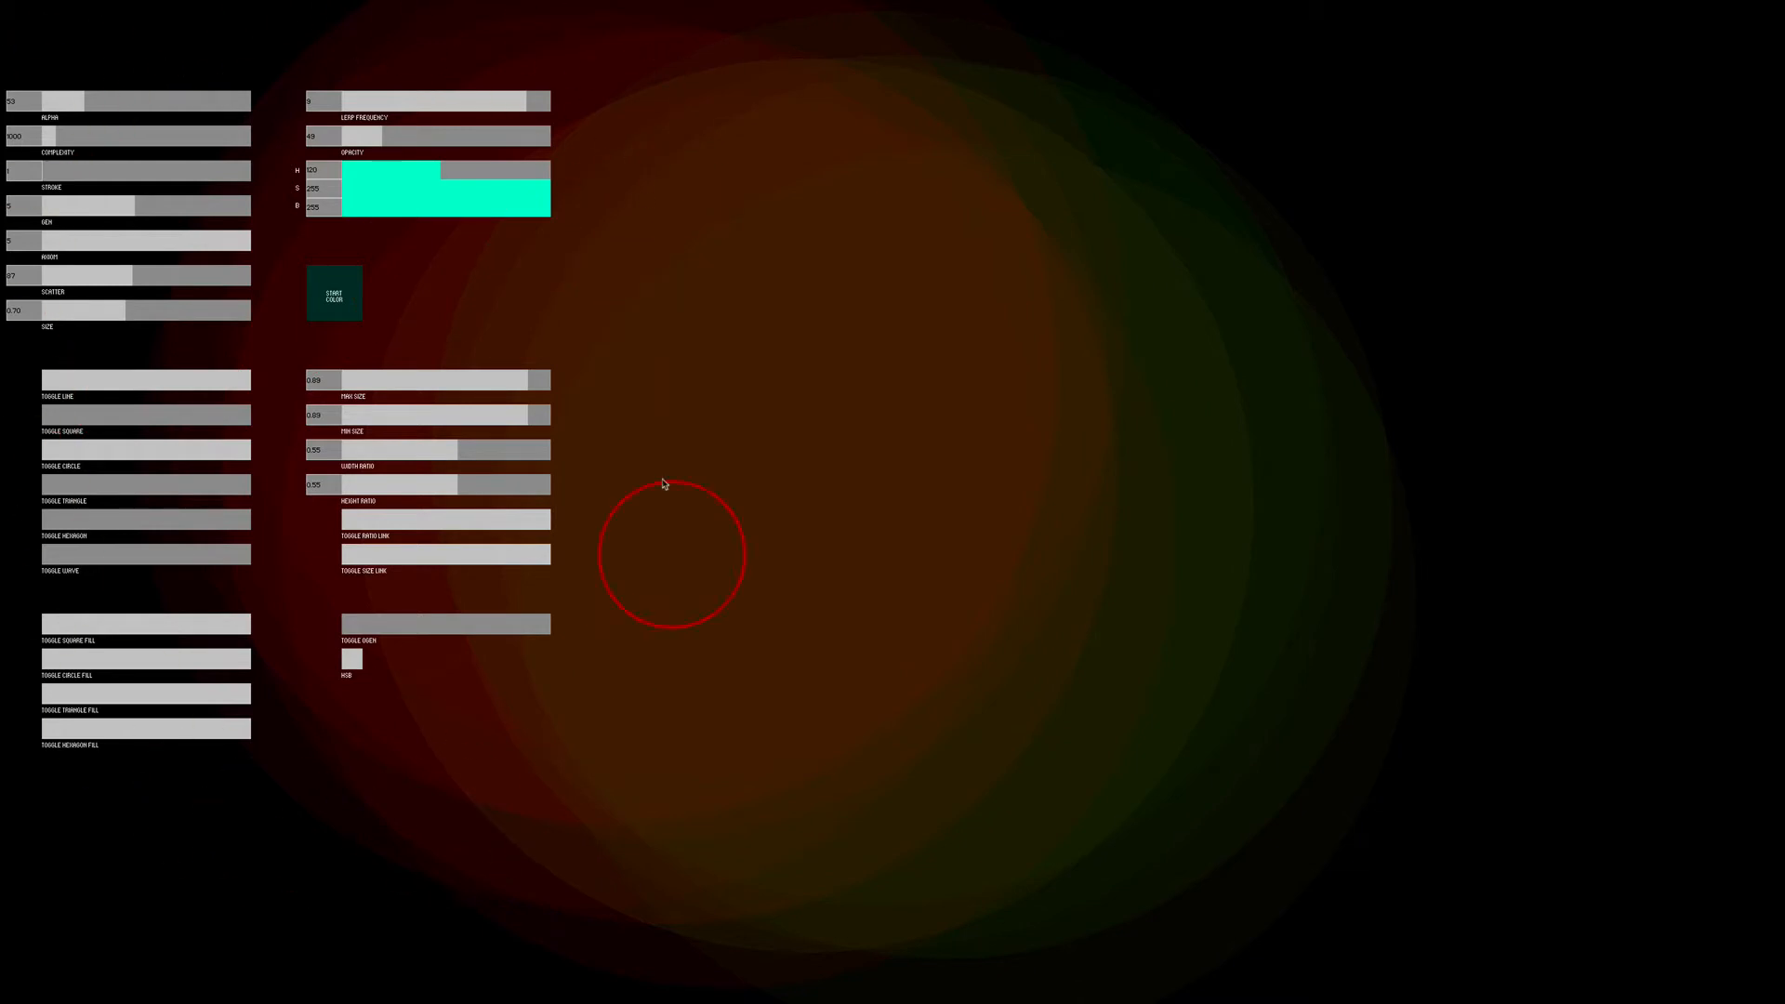
key(super)
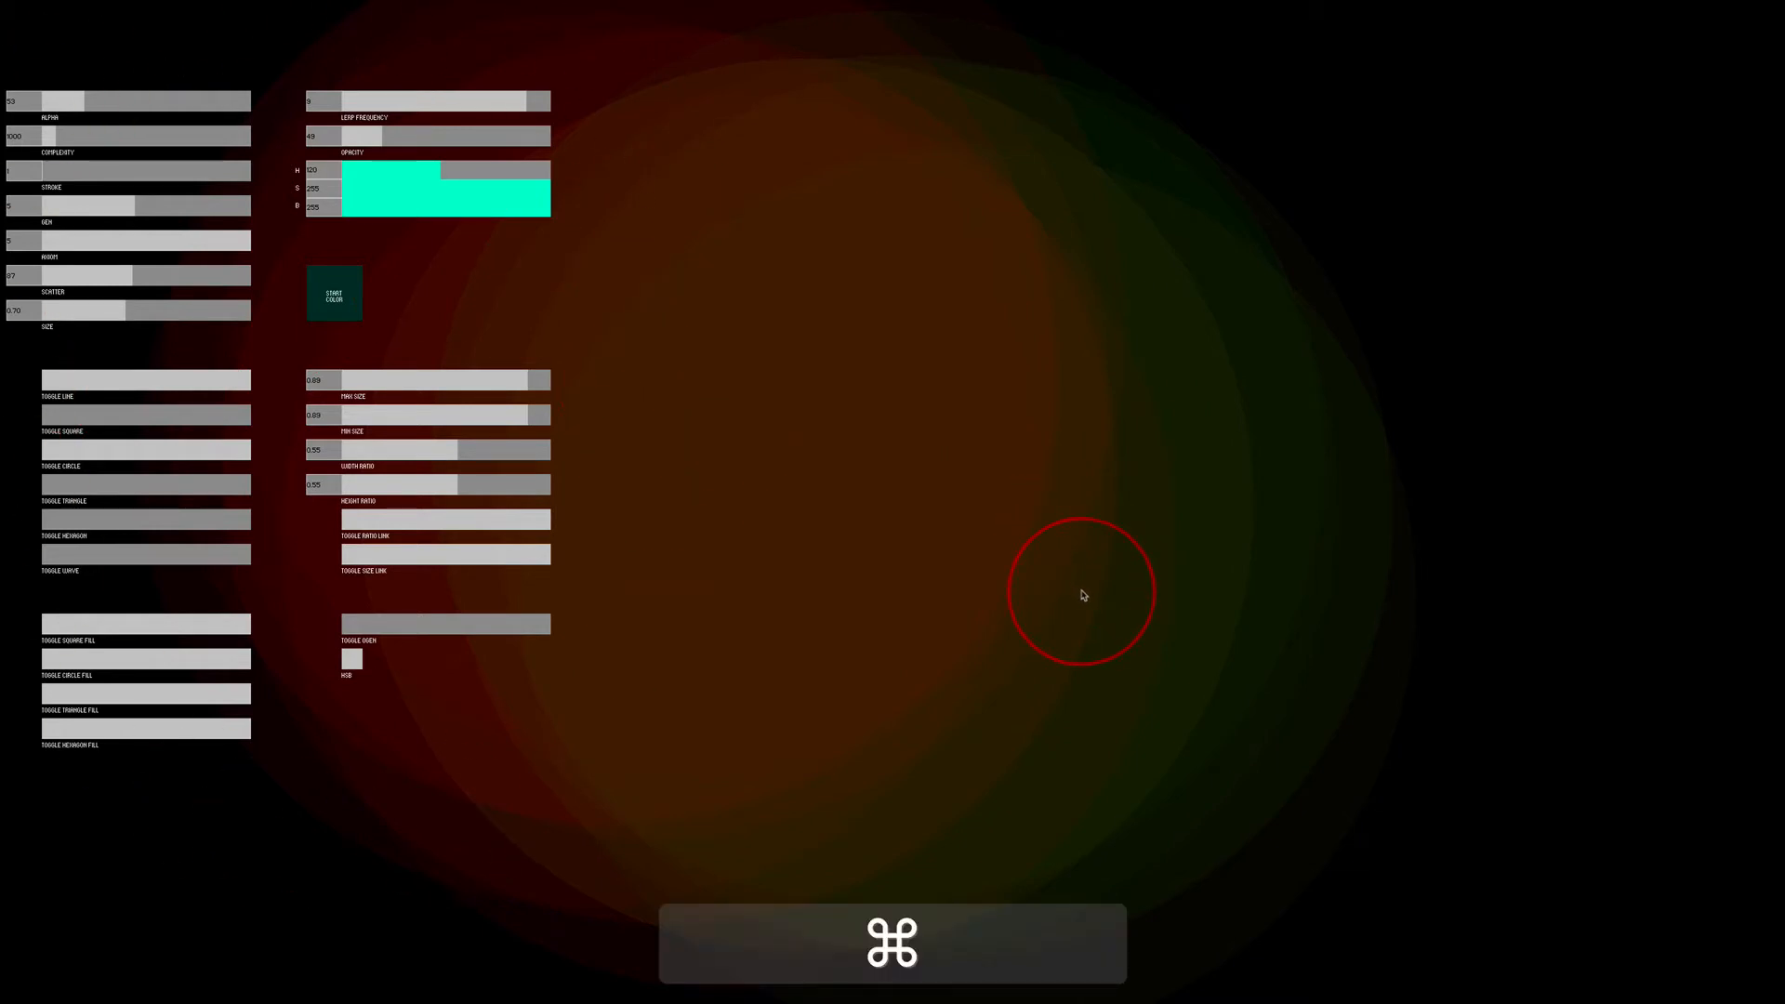
key(super+Tab)
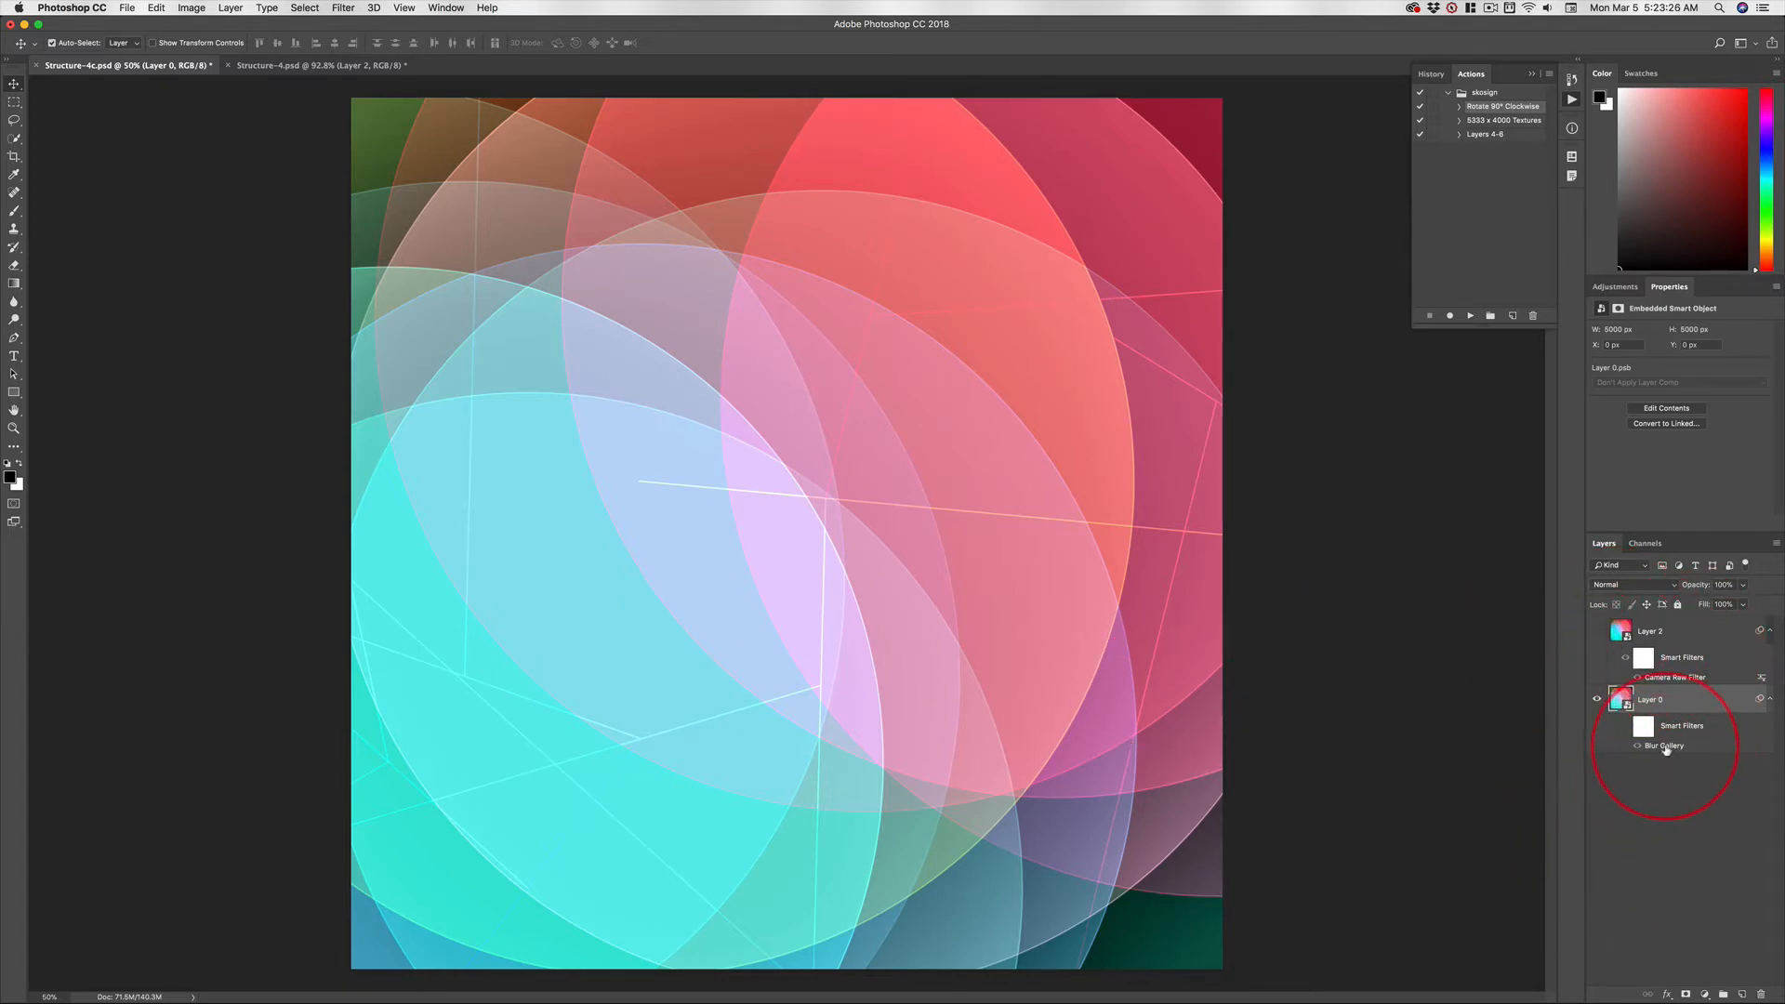
click(342, 8)
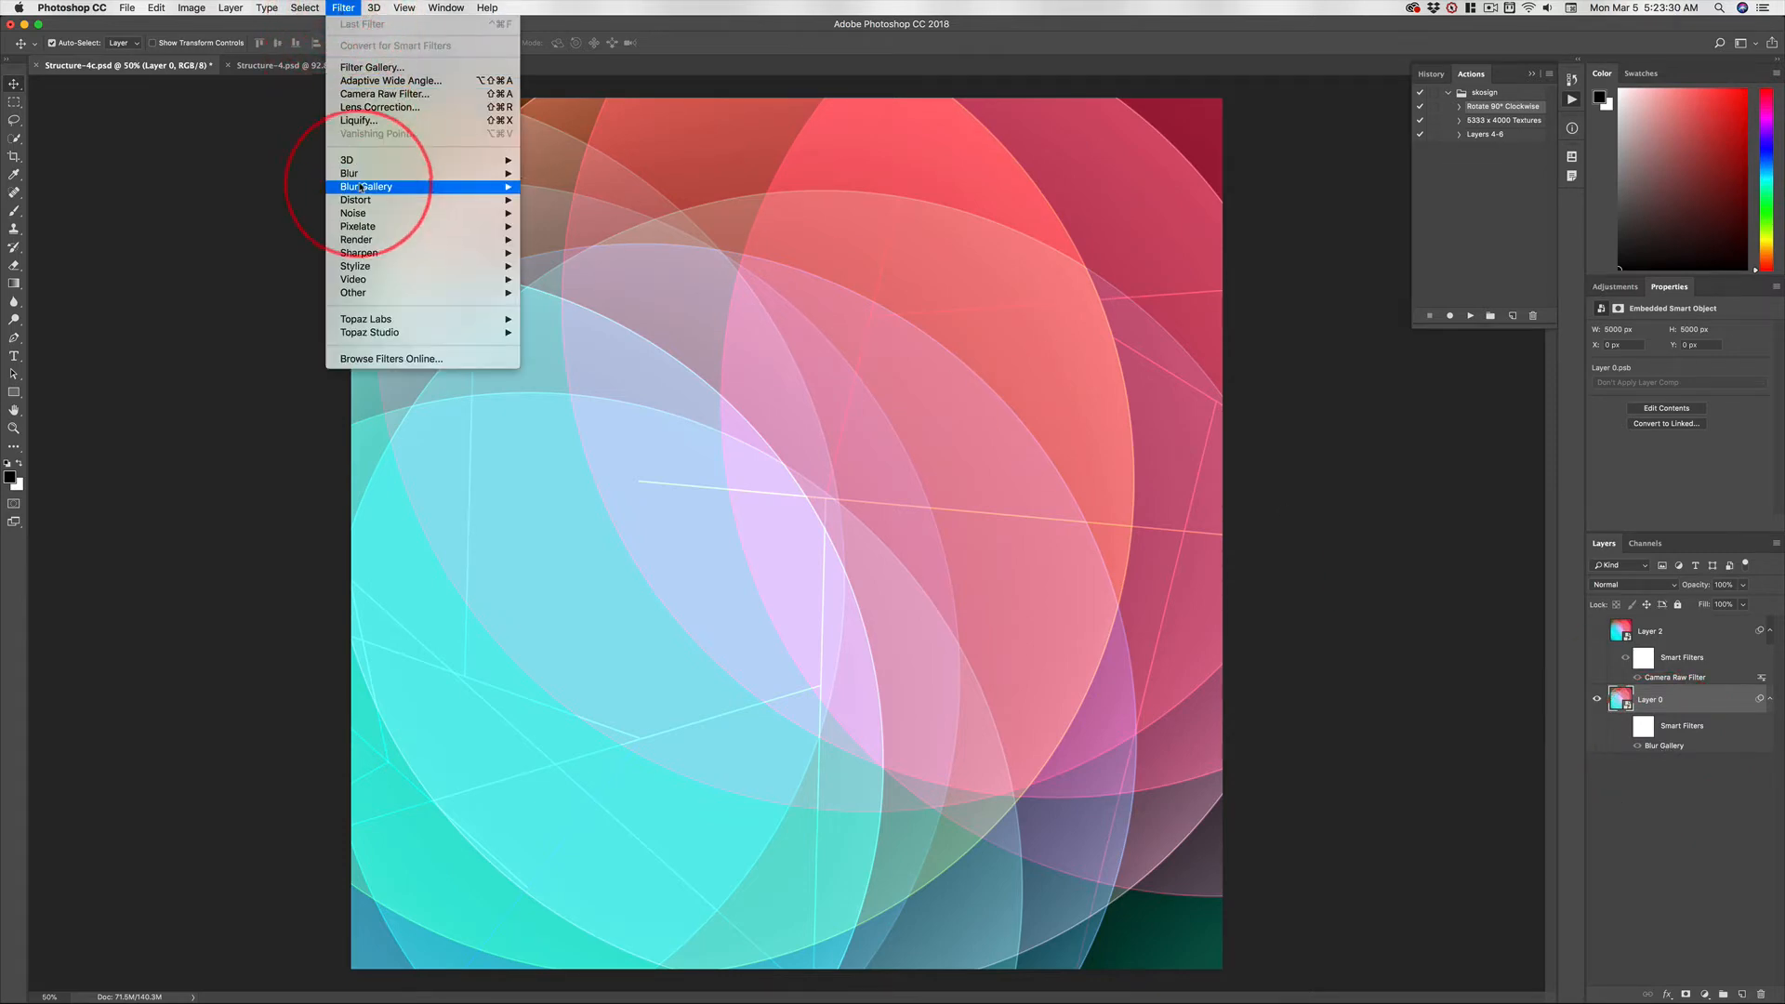
mouse_move(371, 186)
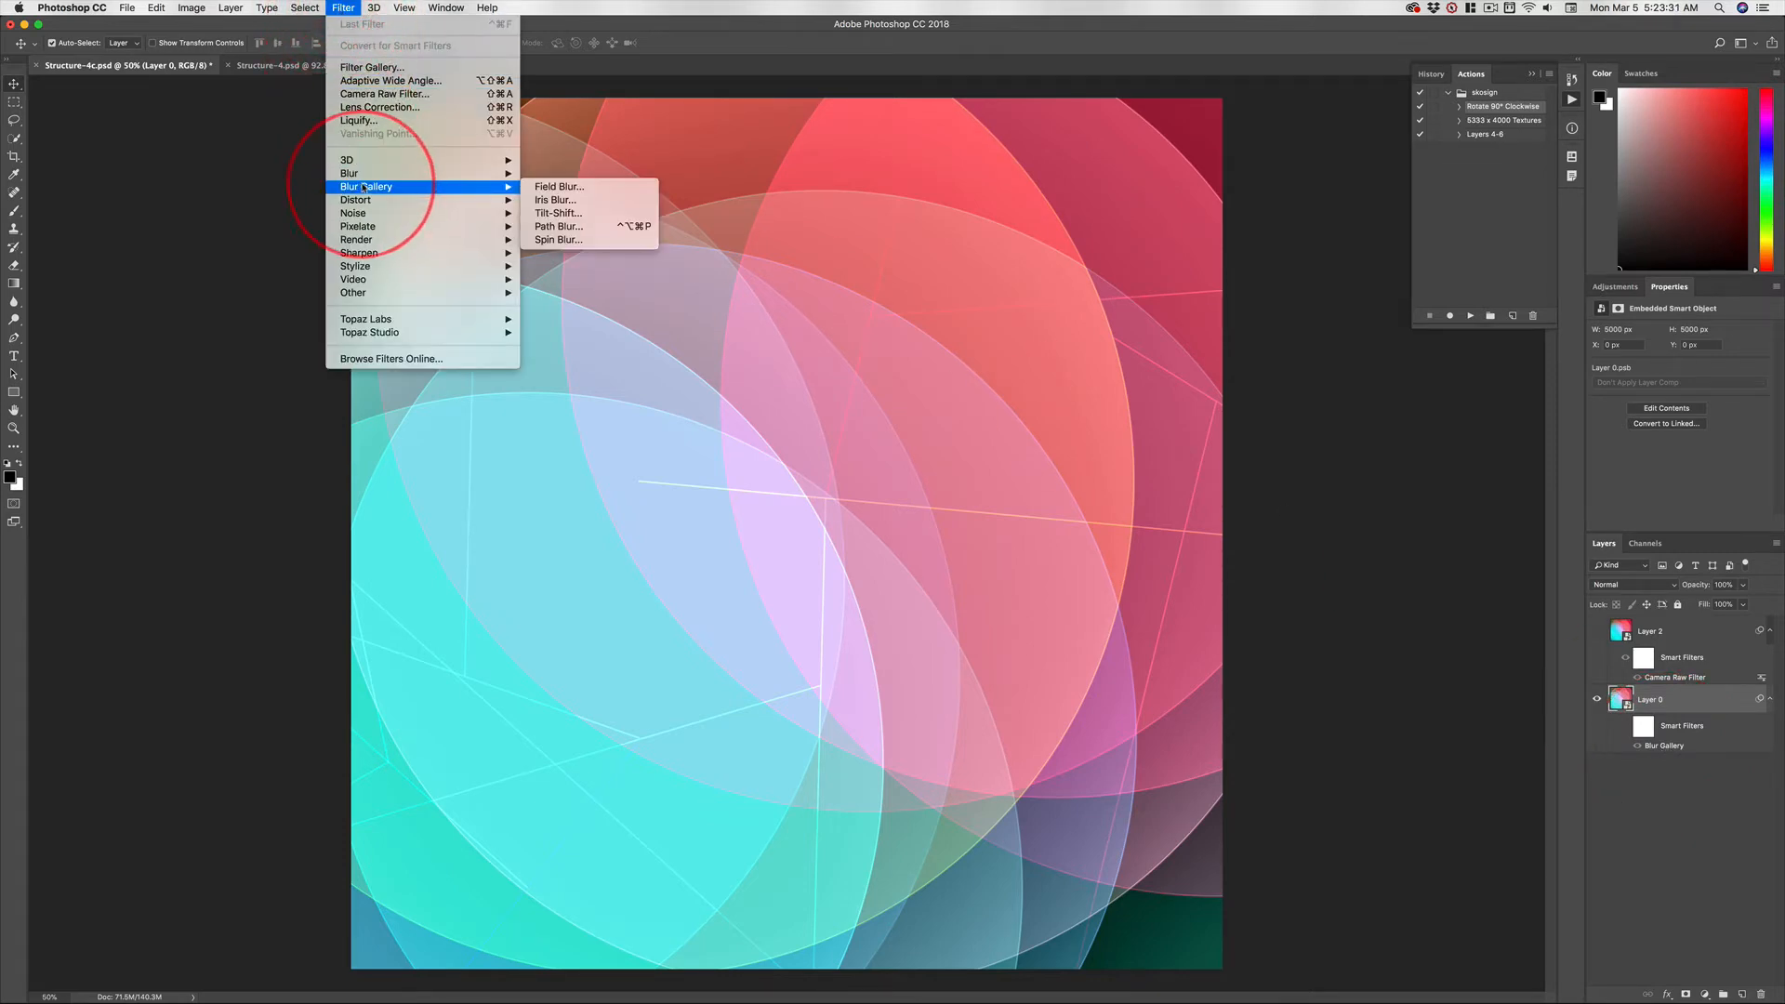
click(569, 228)
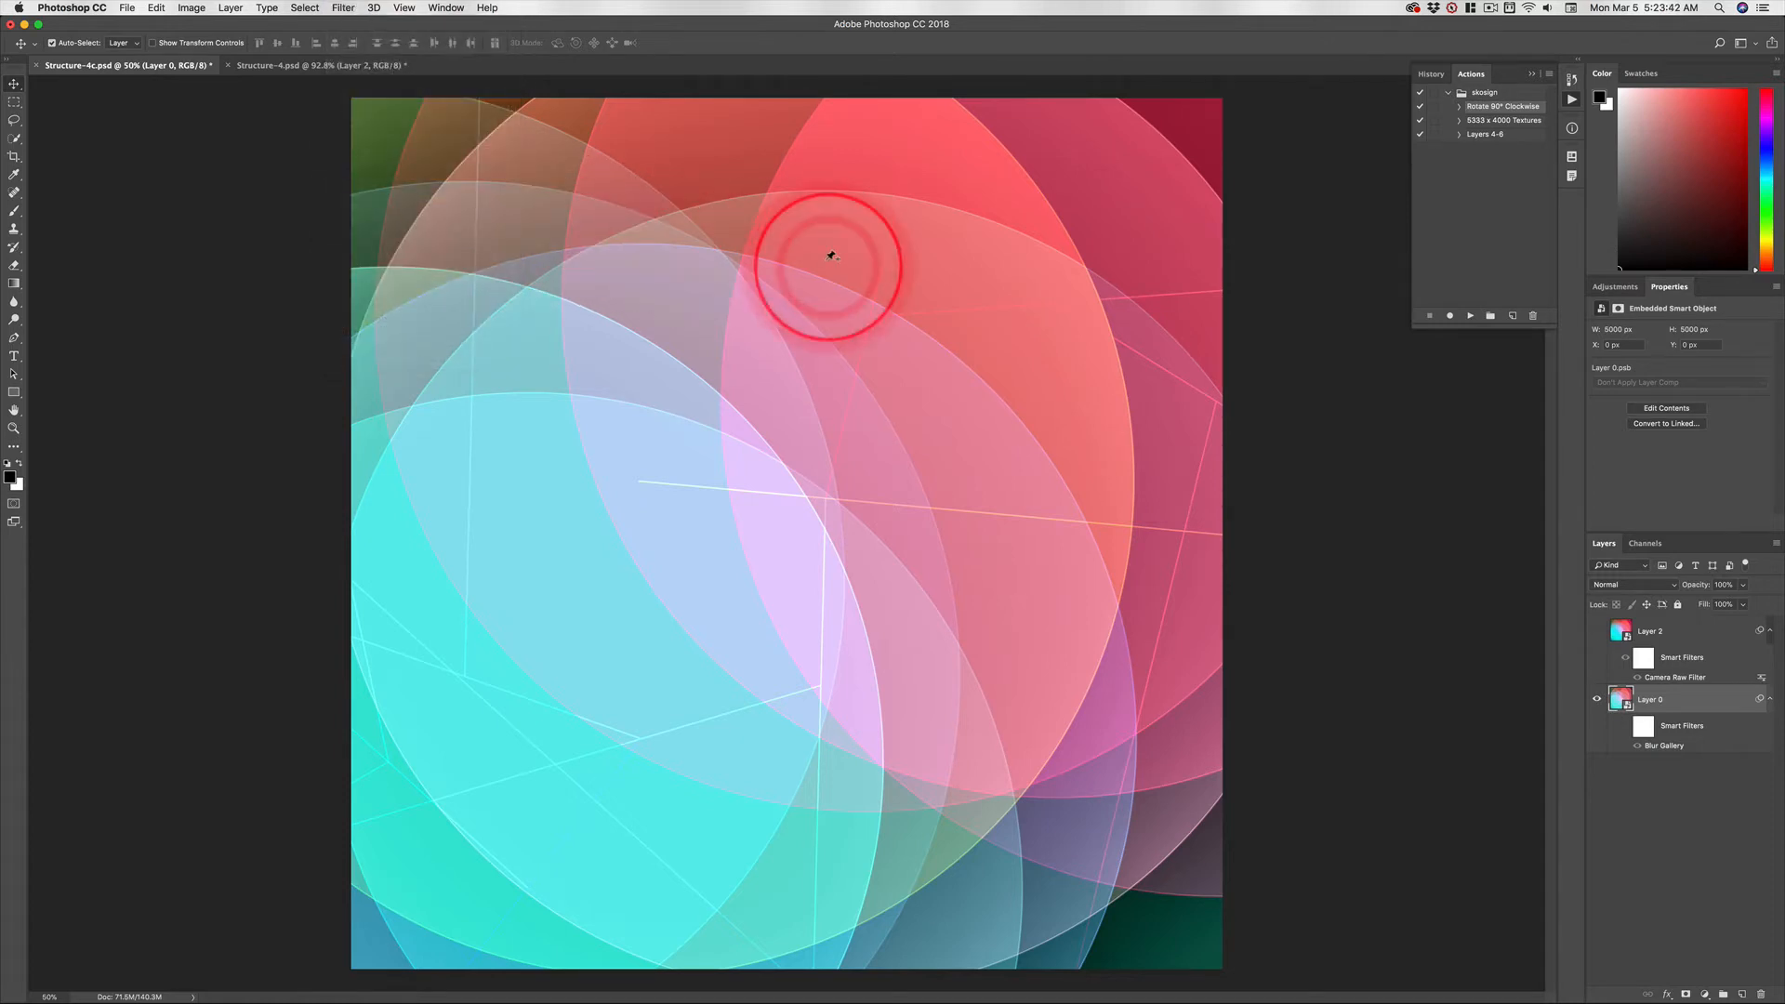
click(1227, 352)
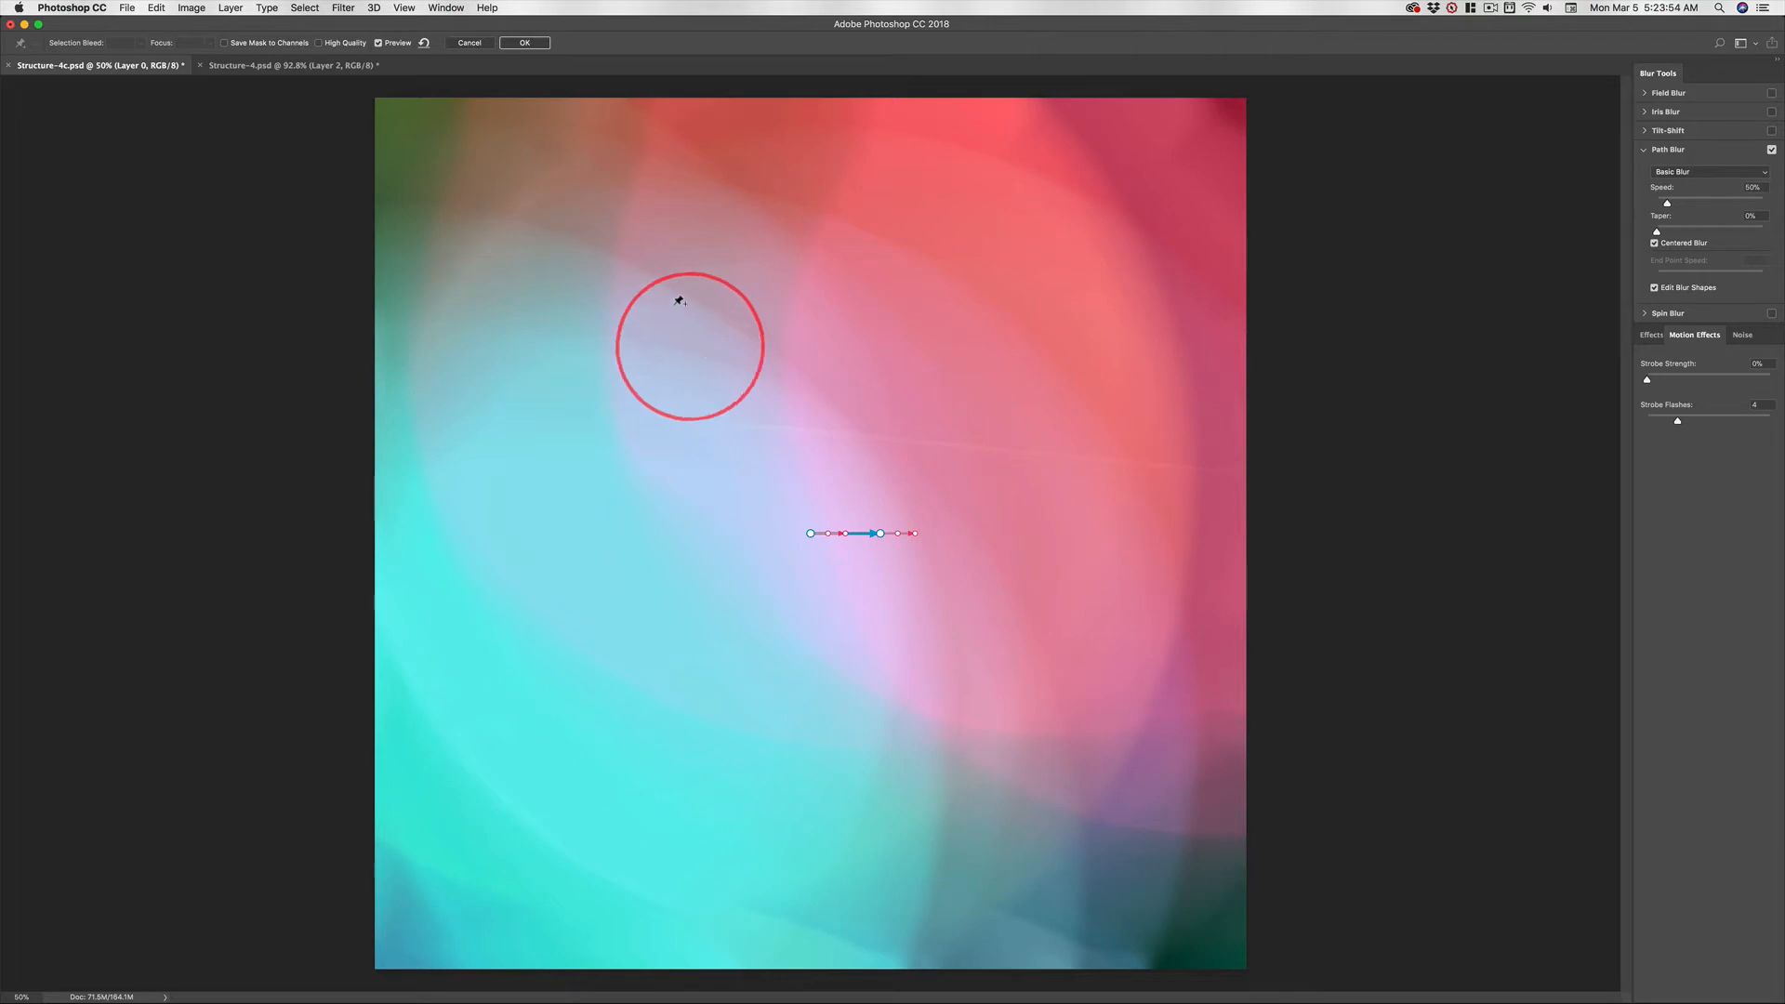
click(810, 534)
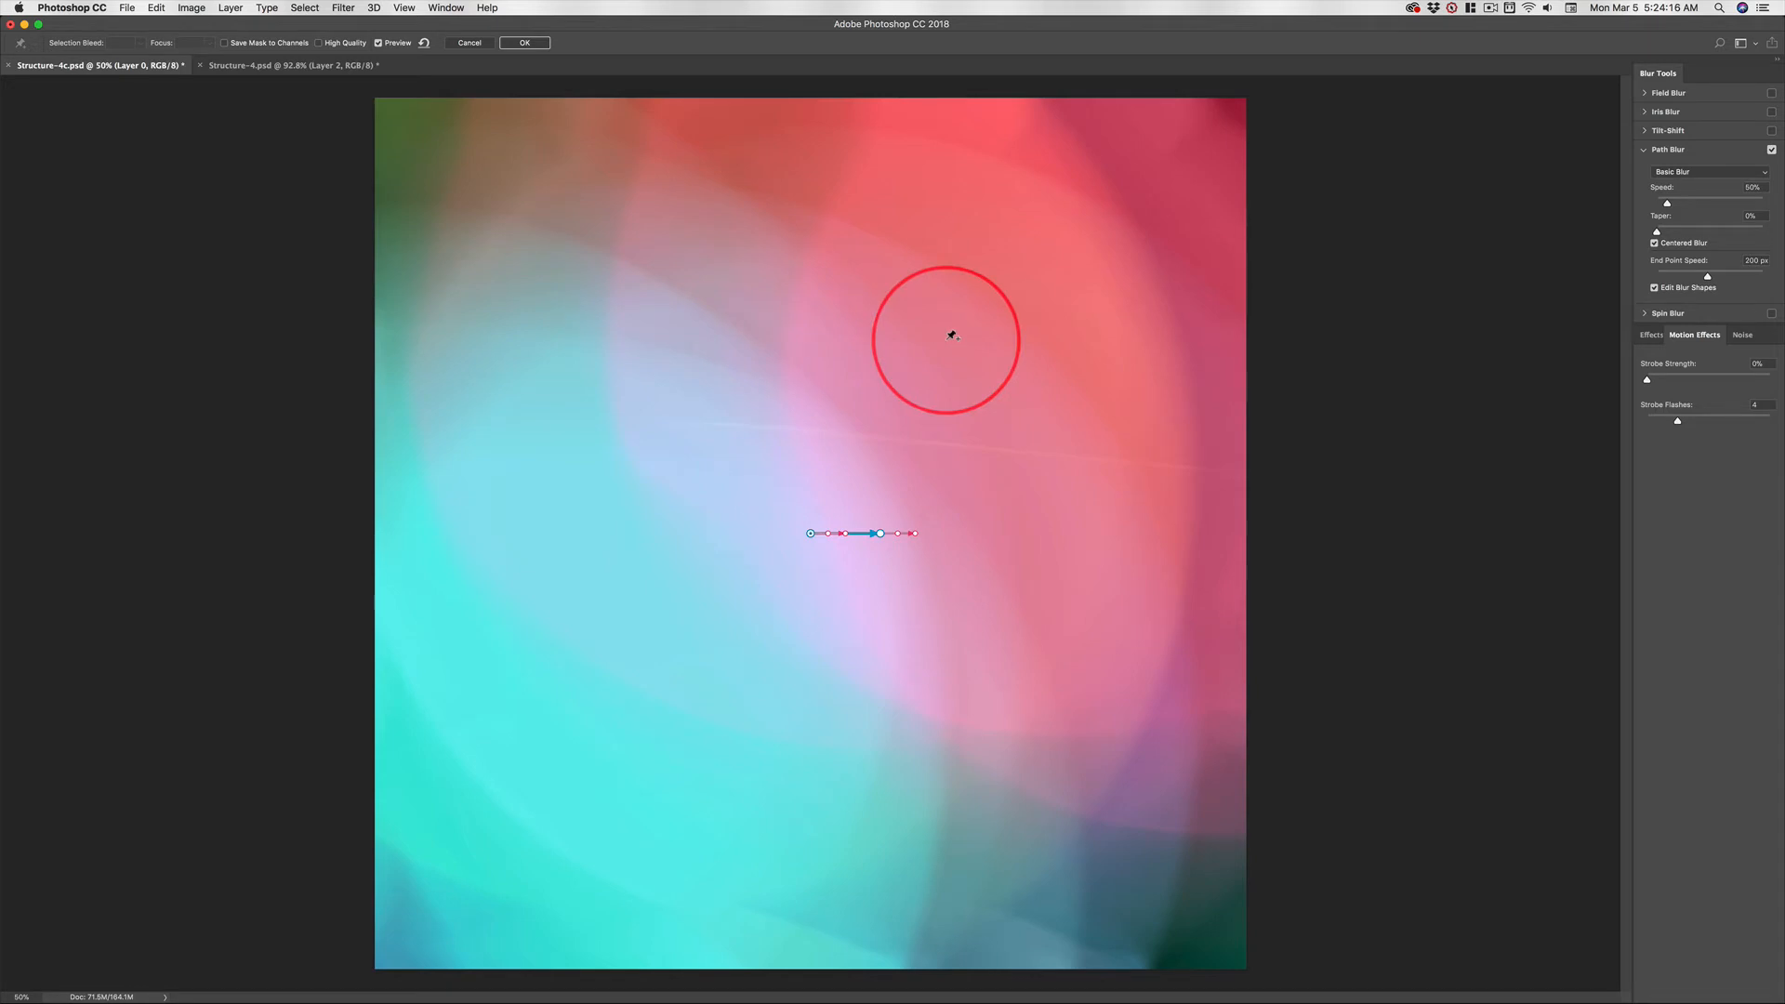
key(Escape)
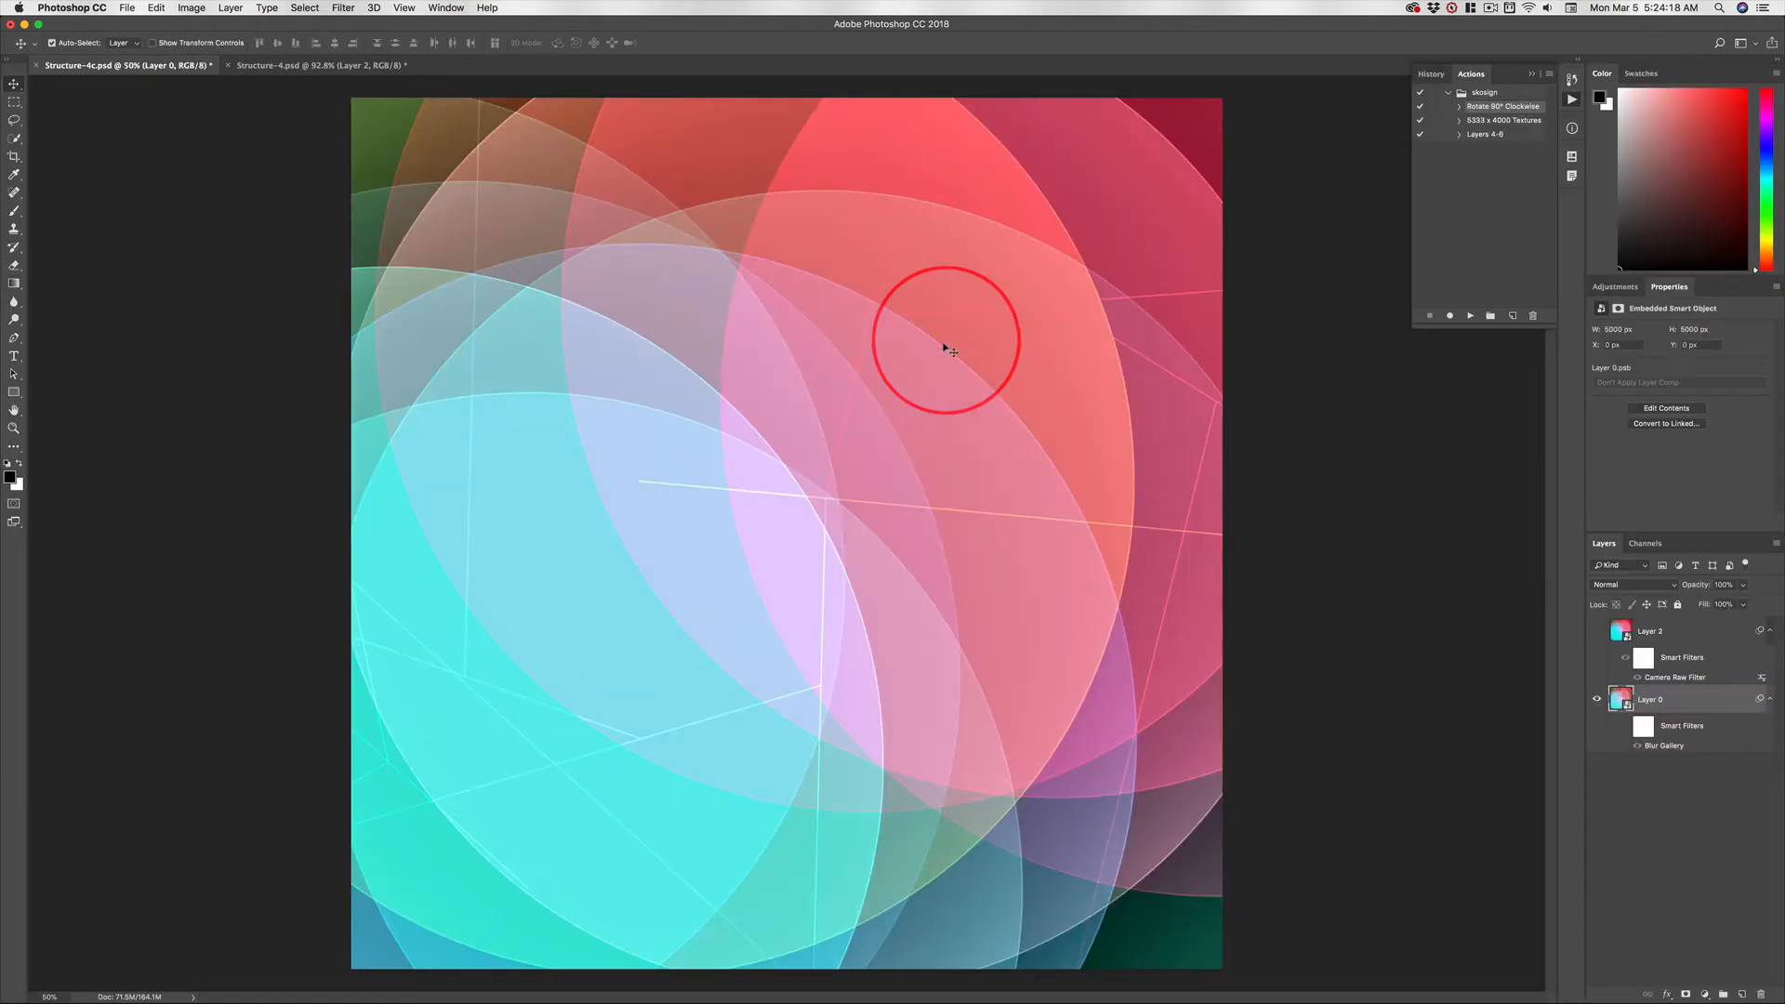
- Turn on the smart filters of Layer 0 and review the curved path in its existing Blur Gallery filter
click(1625, 729)
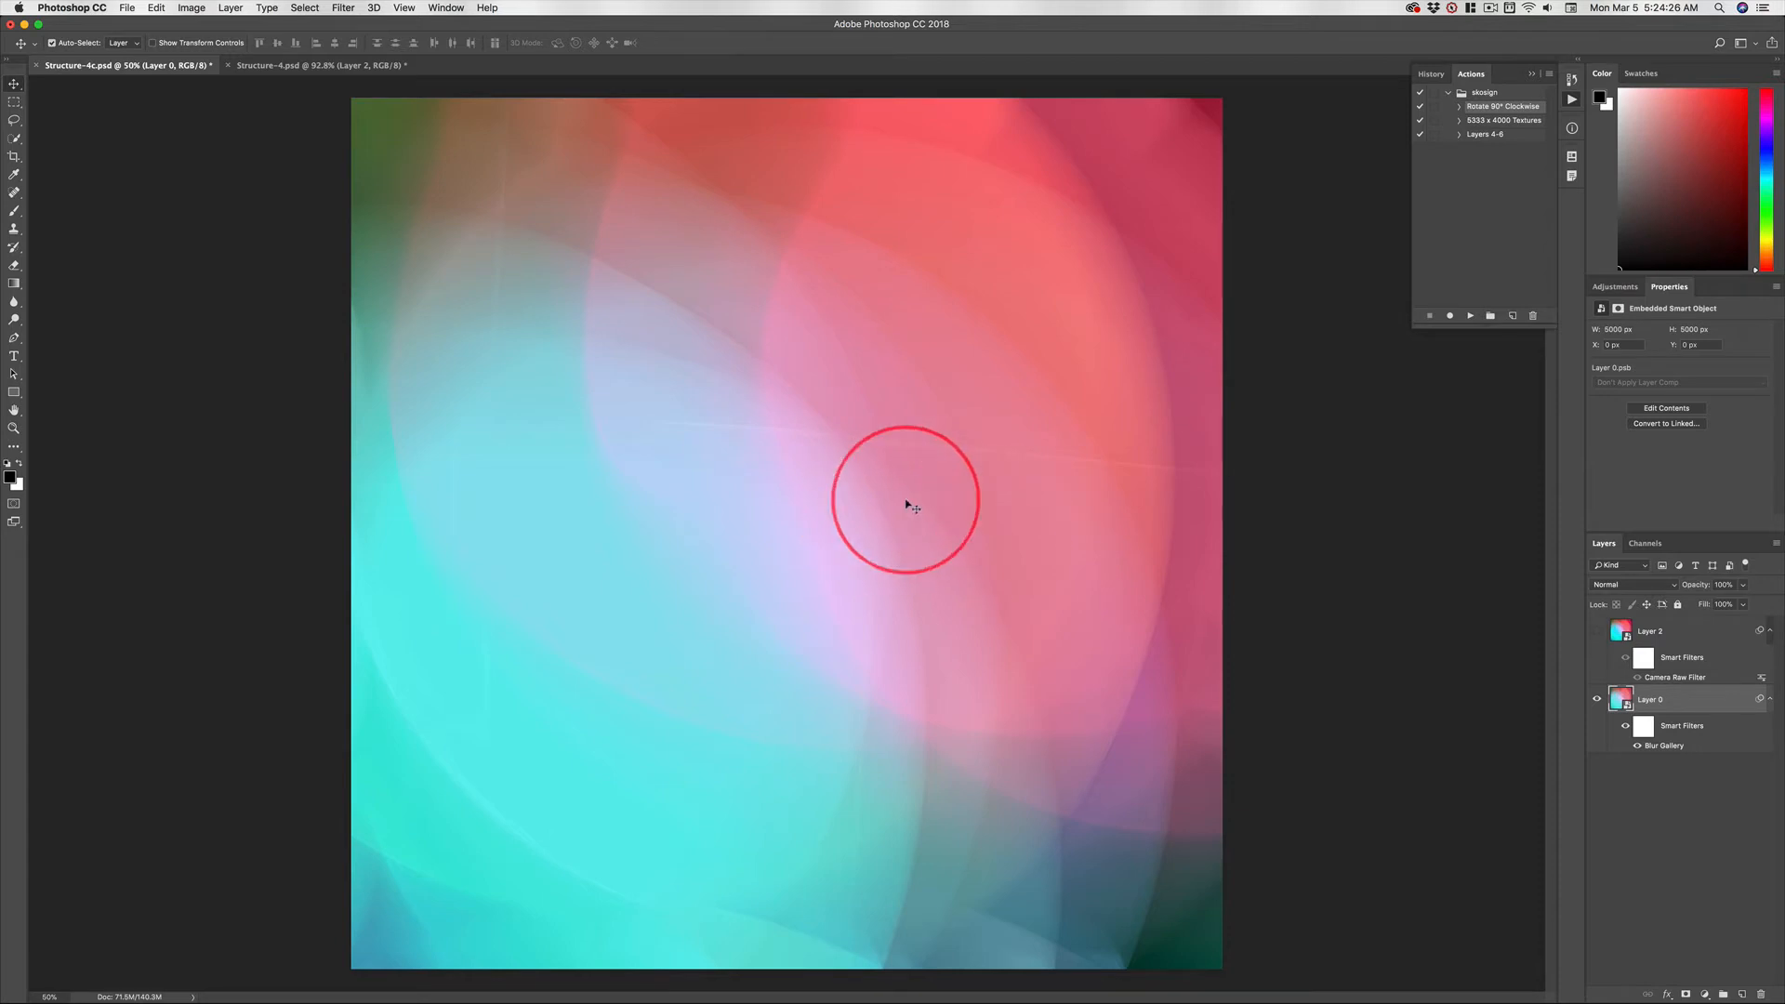
double_click(1664, 744)
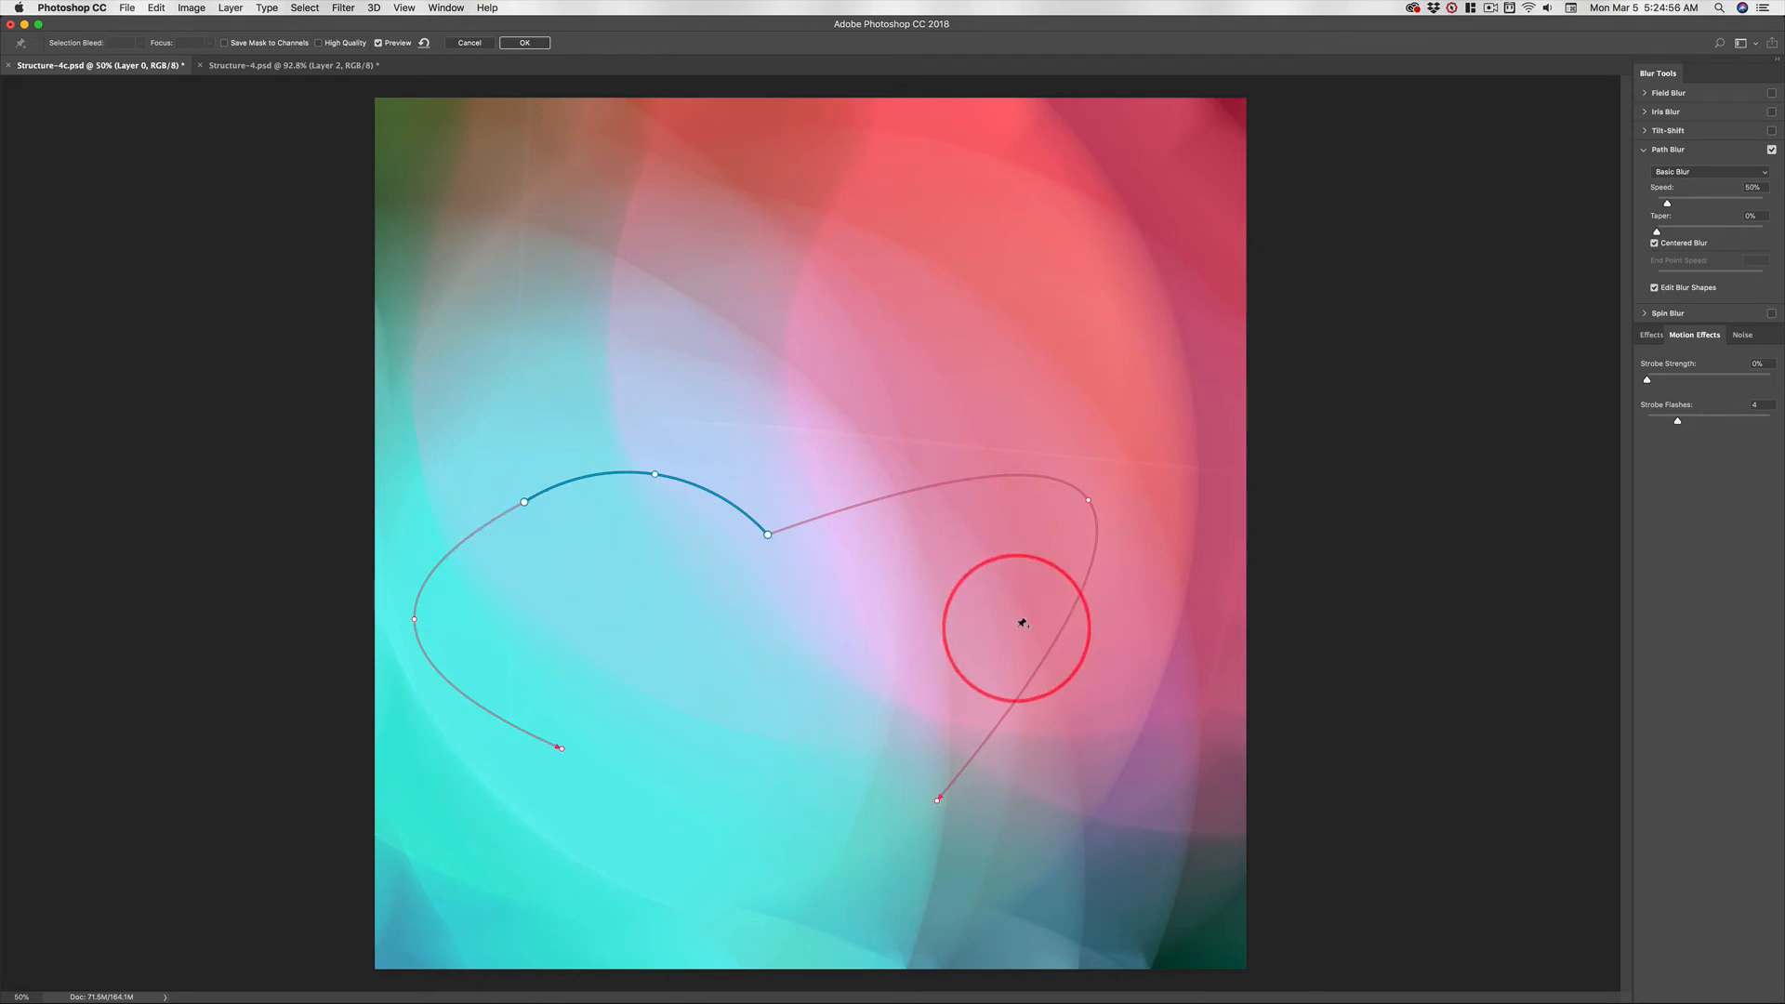
click(469, 43)
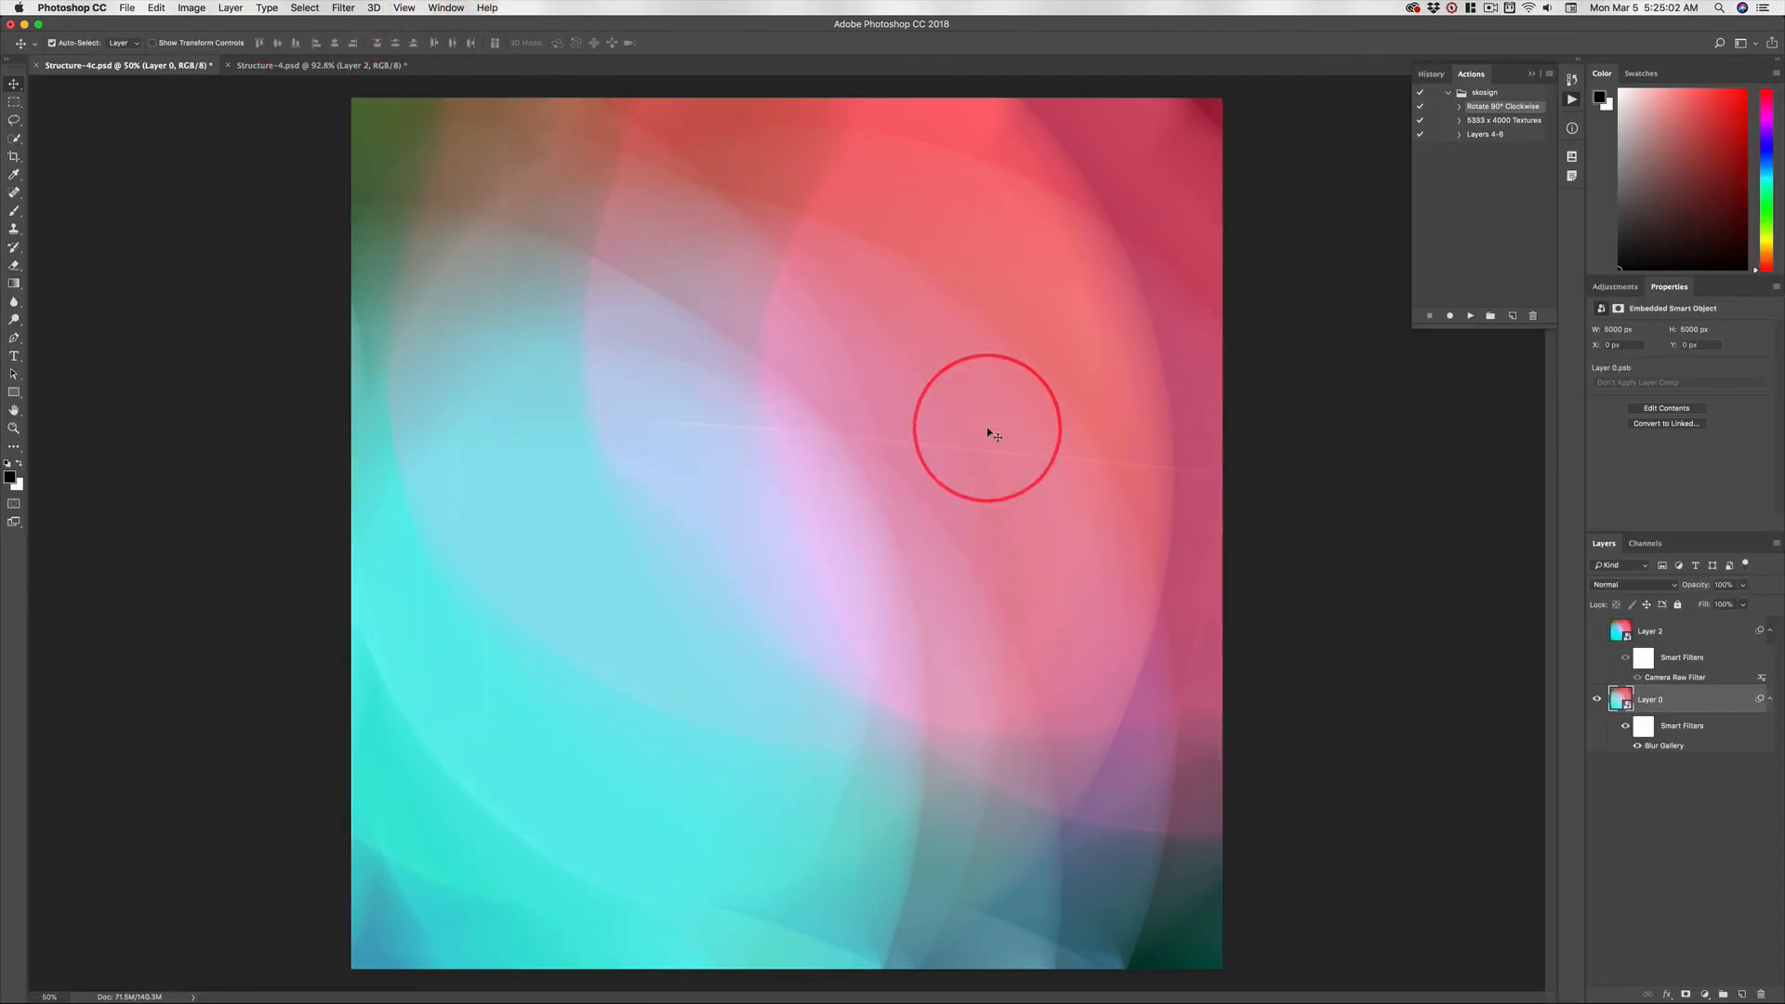
- Start a new Path Blur, extend its start point into the cyan area, and bend the start point's lengthened blur shape into an upward arch
key(ctrl+alt+super+p)
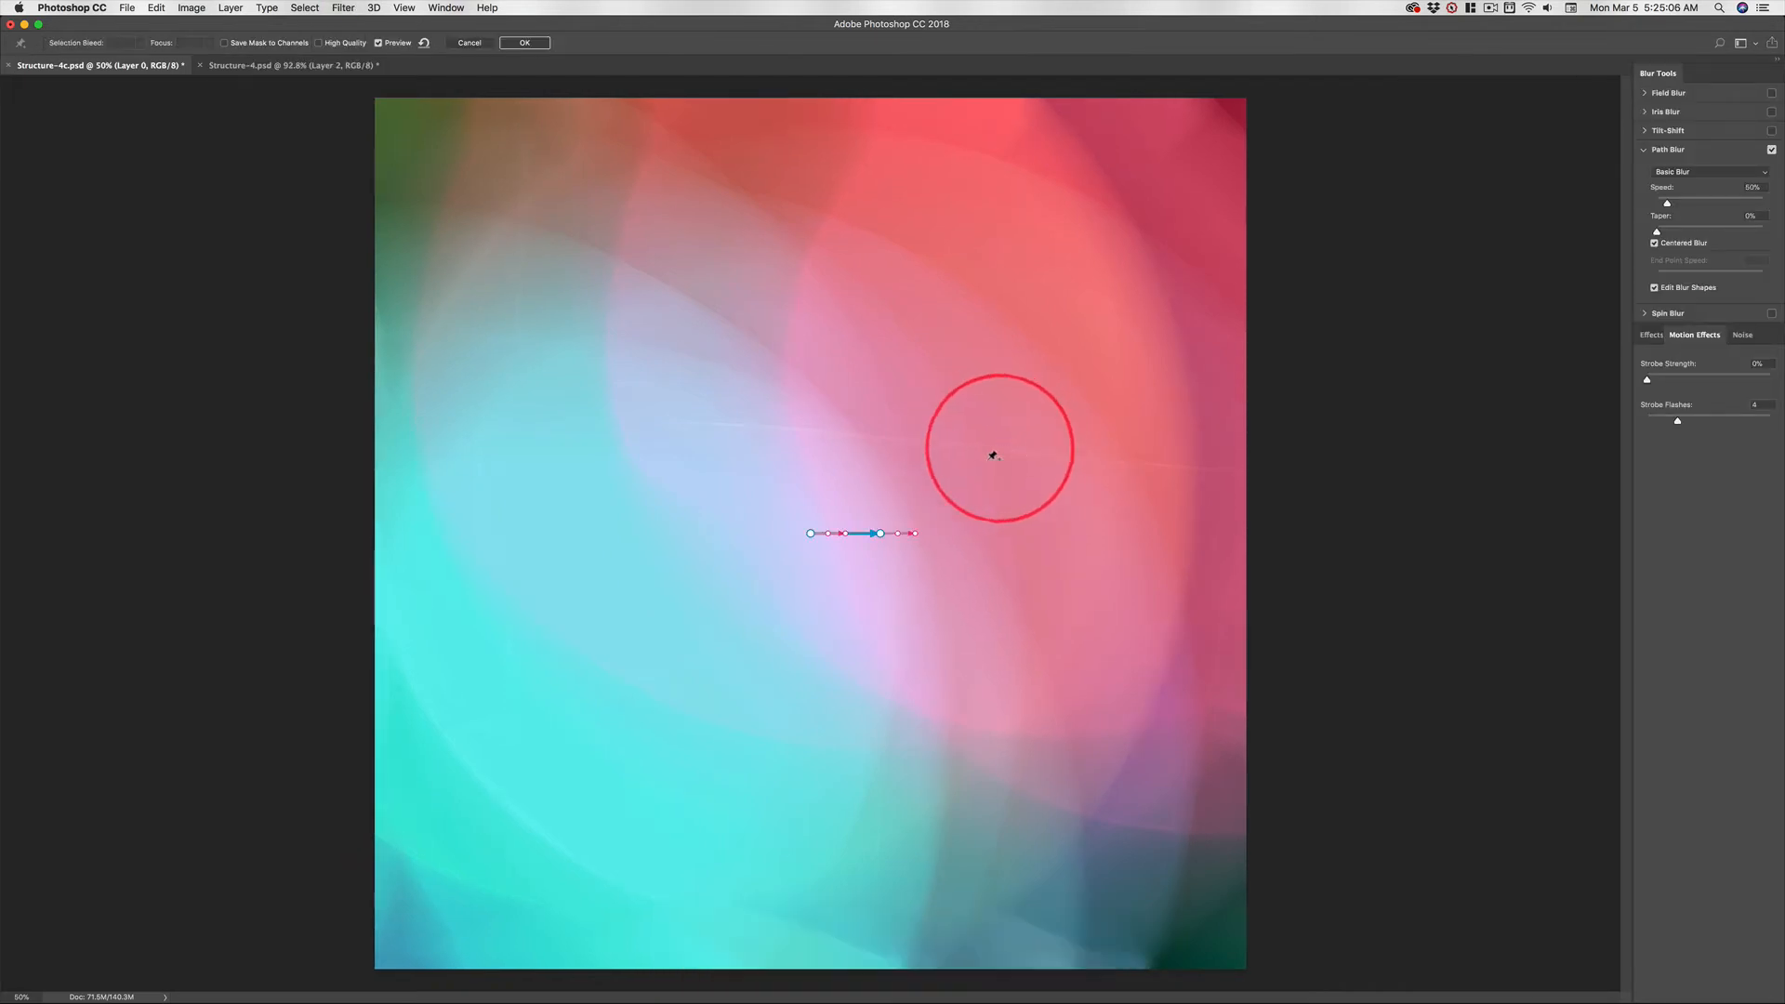
click(810, 535)
click(1513, 588)
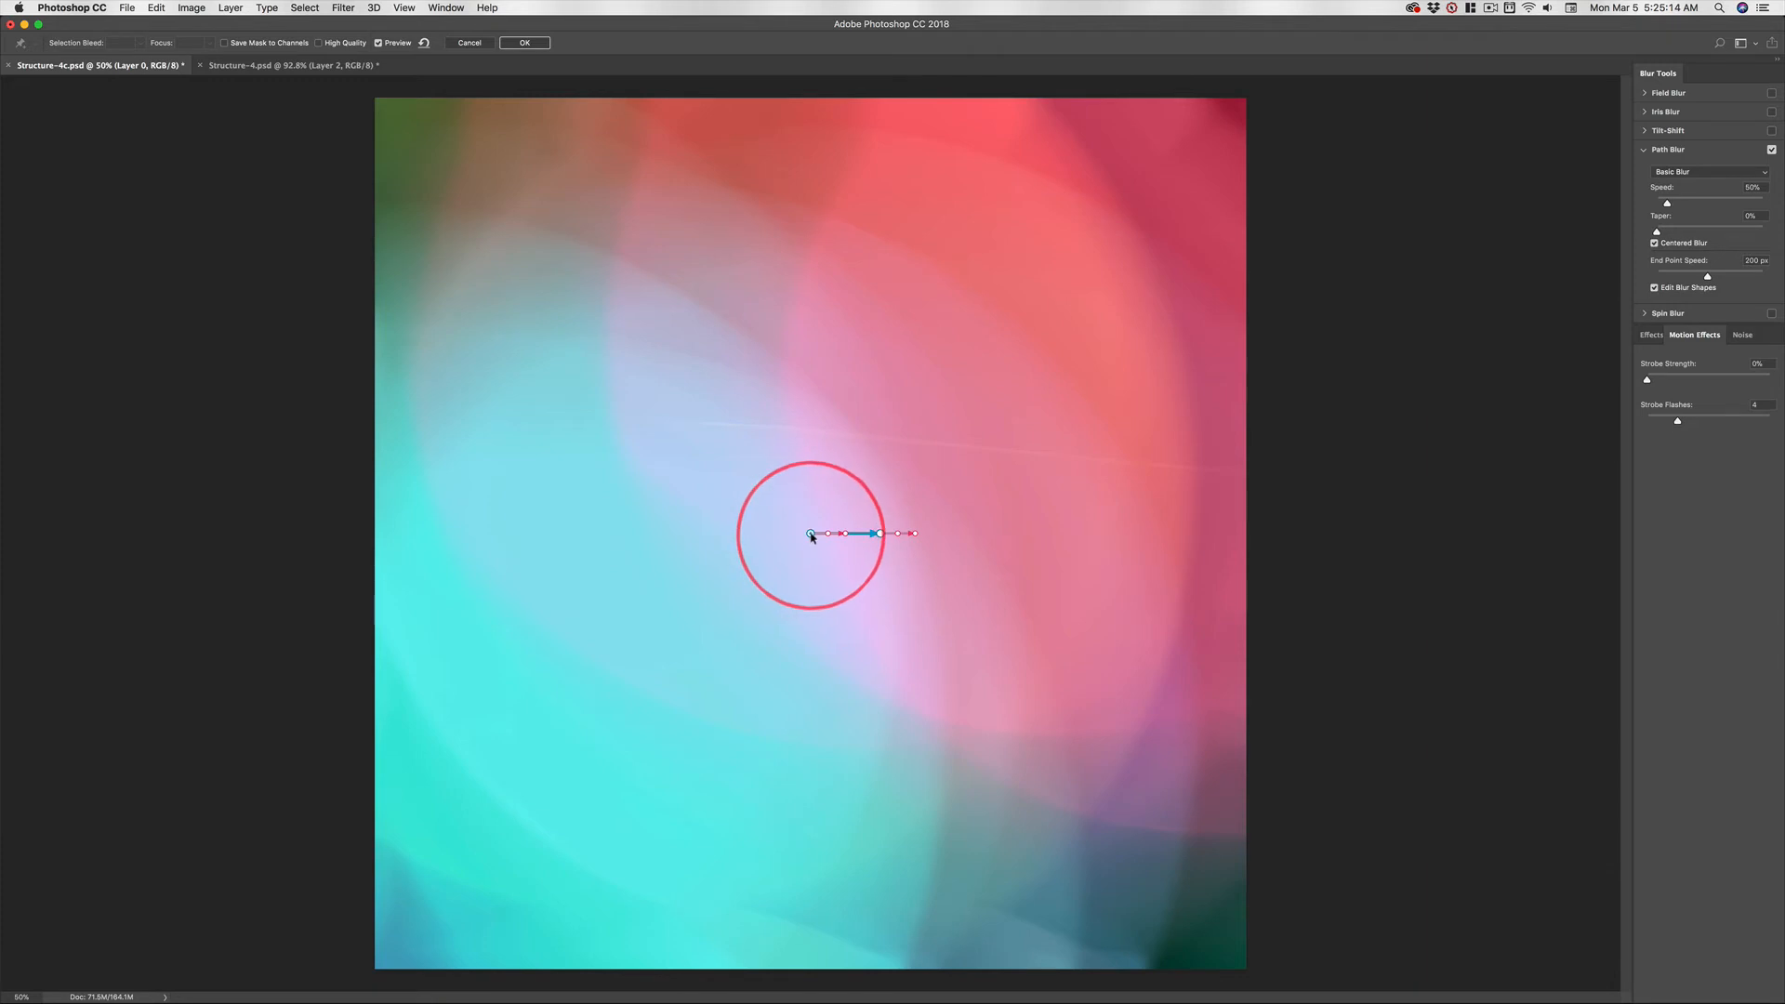
drag(809, 535, 619, 531)
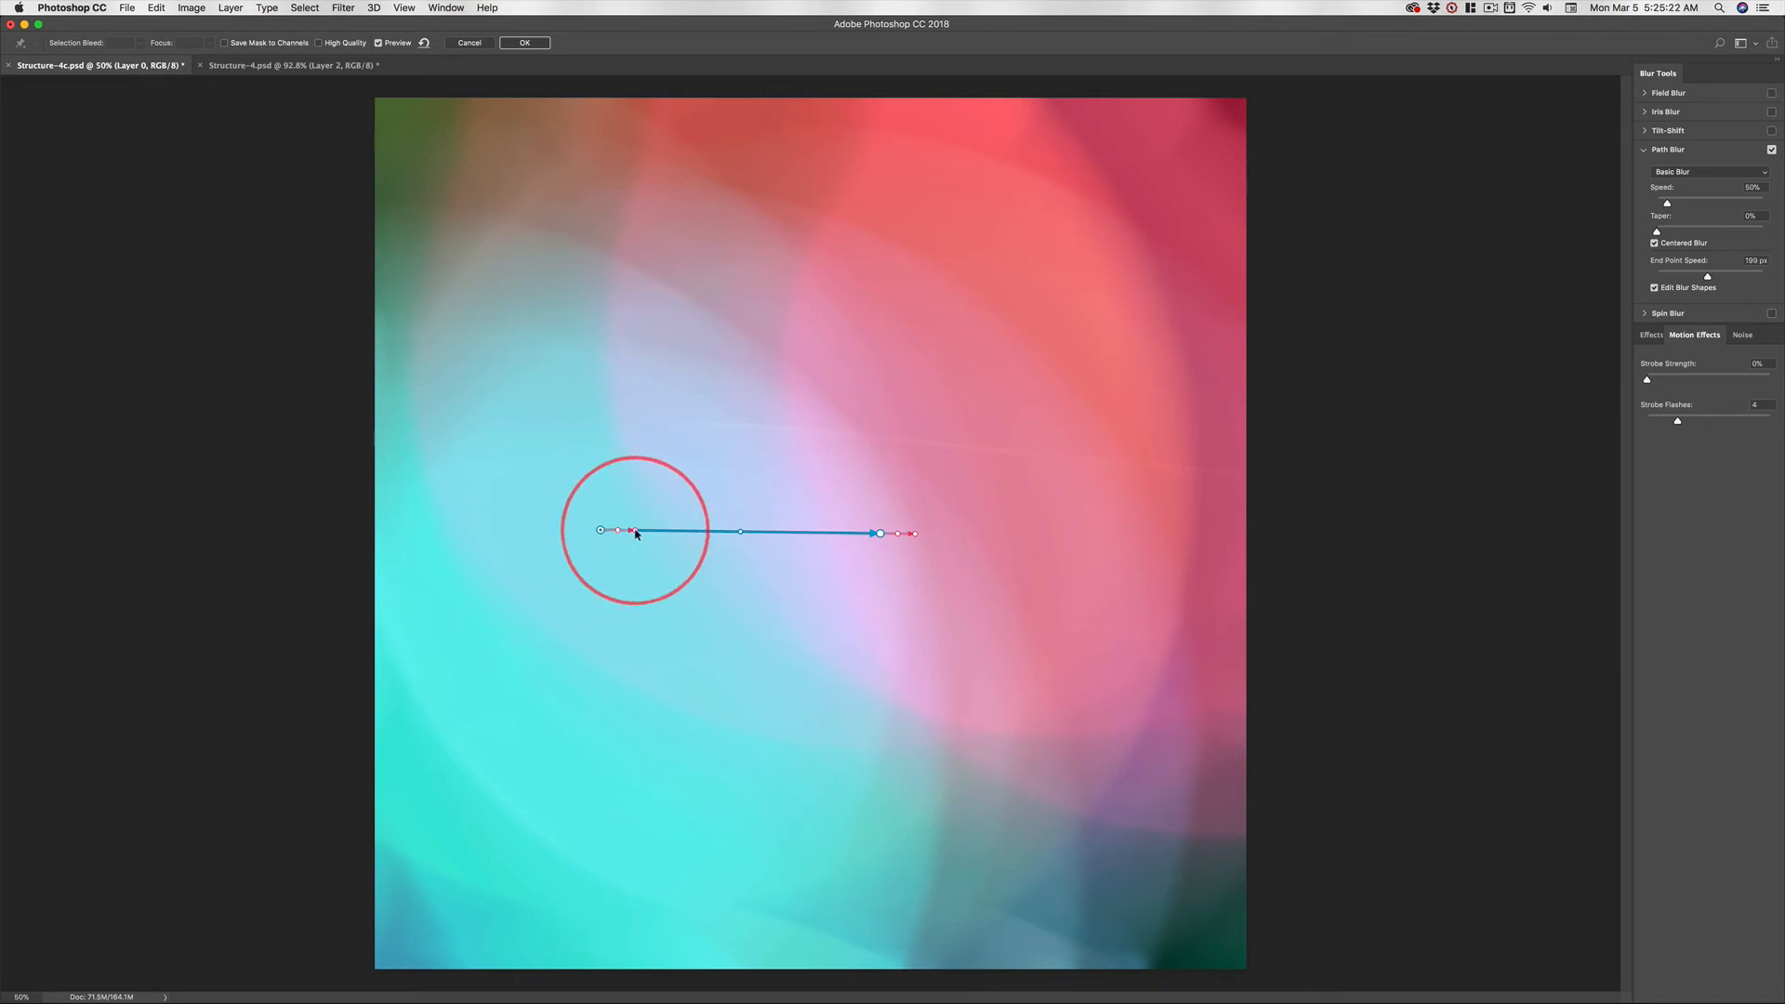
drag(636, 533, 691, 534)
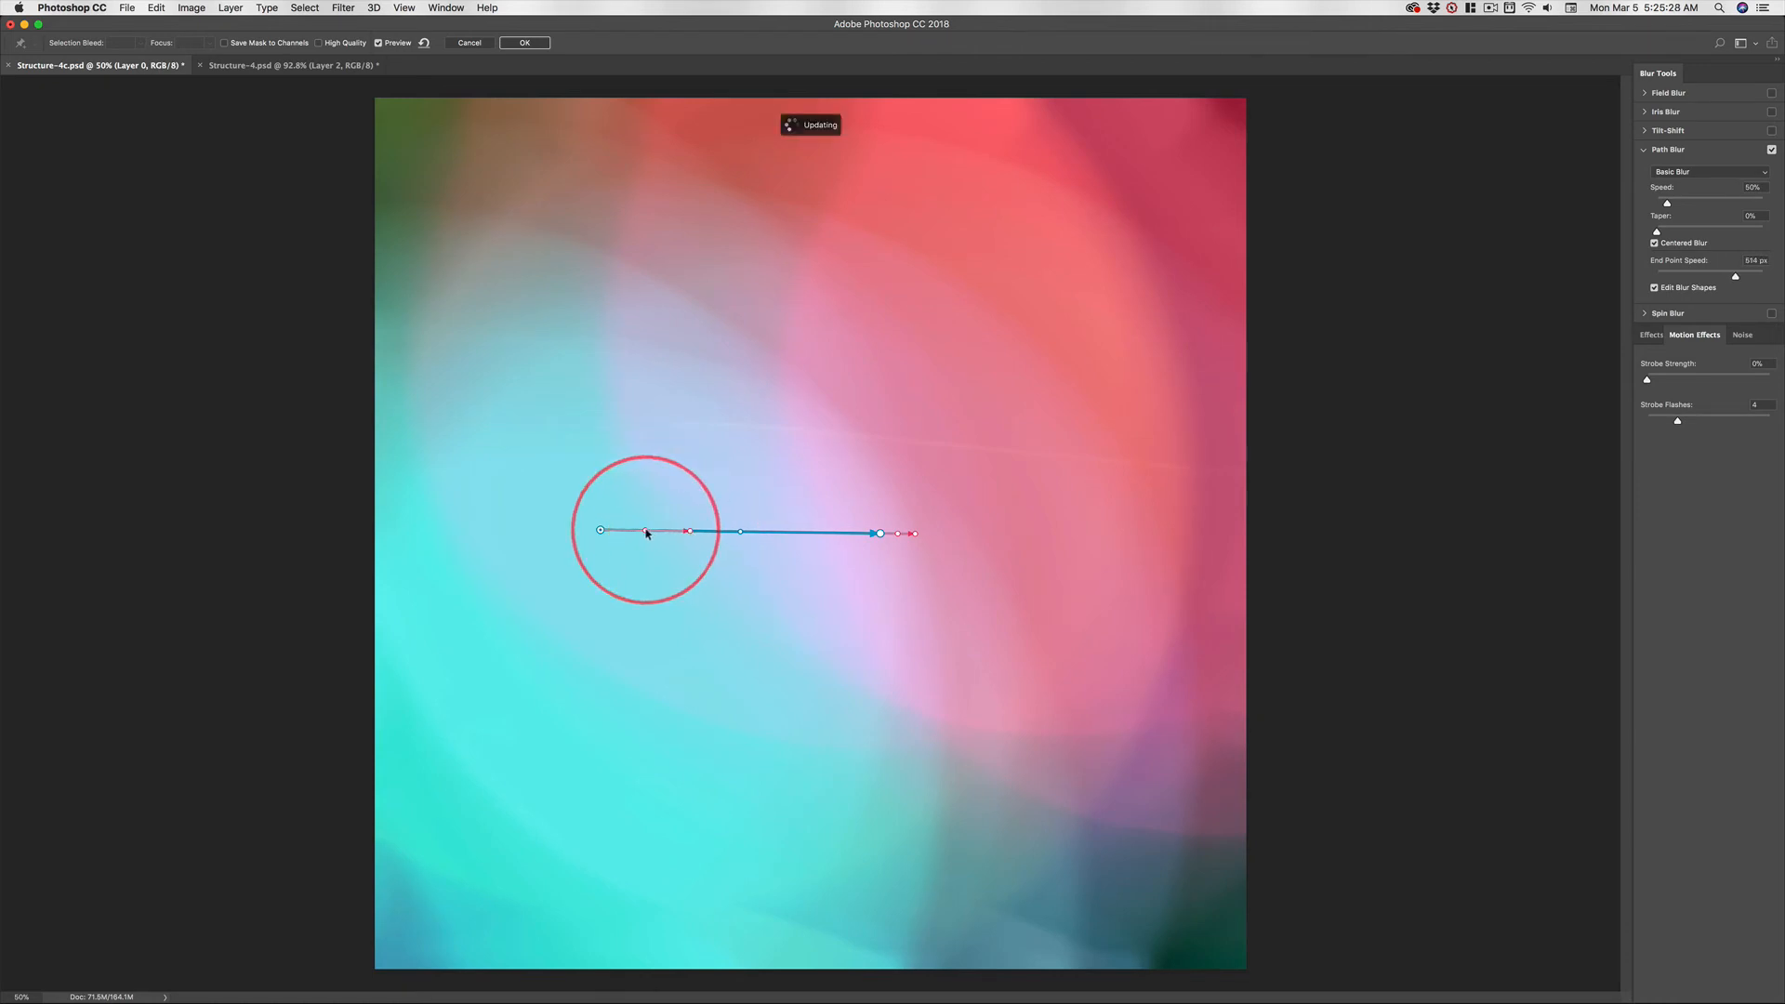
drag(646, 533, 645, 448)
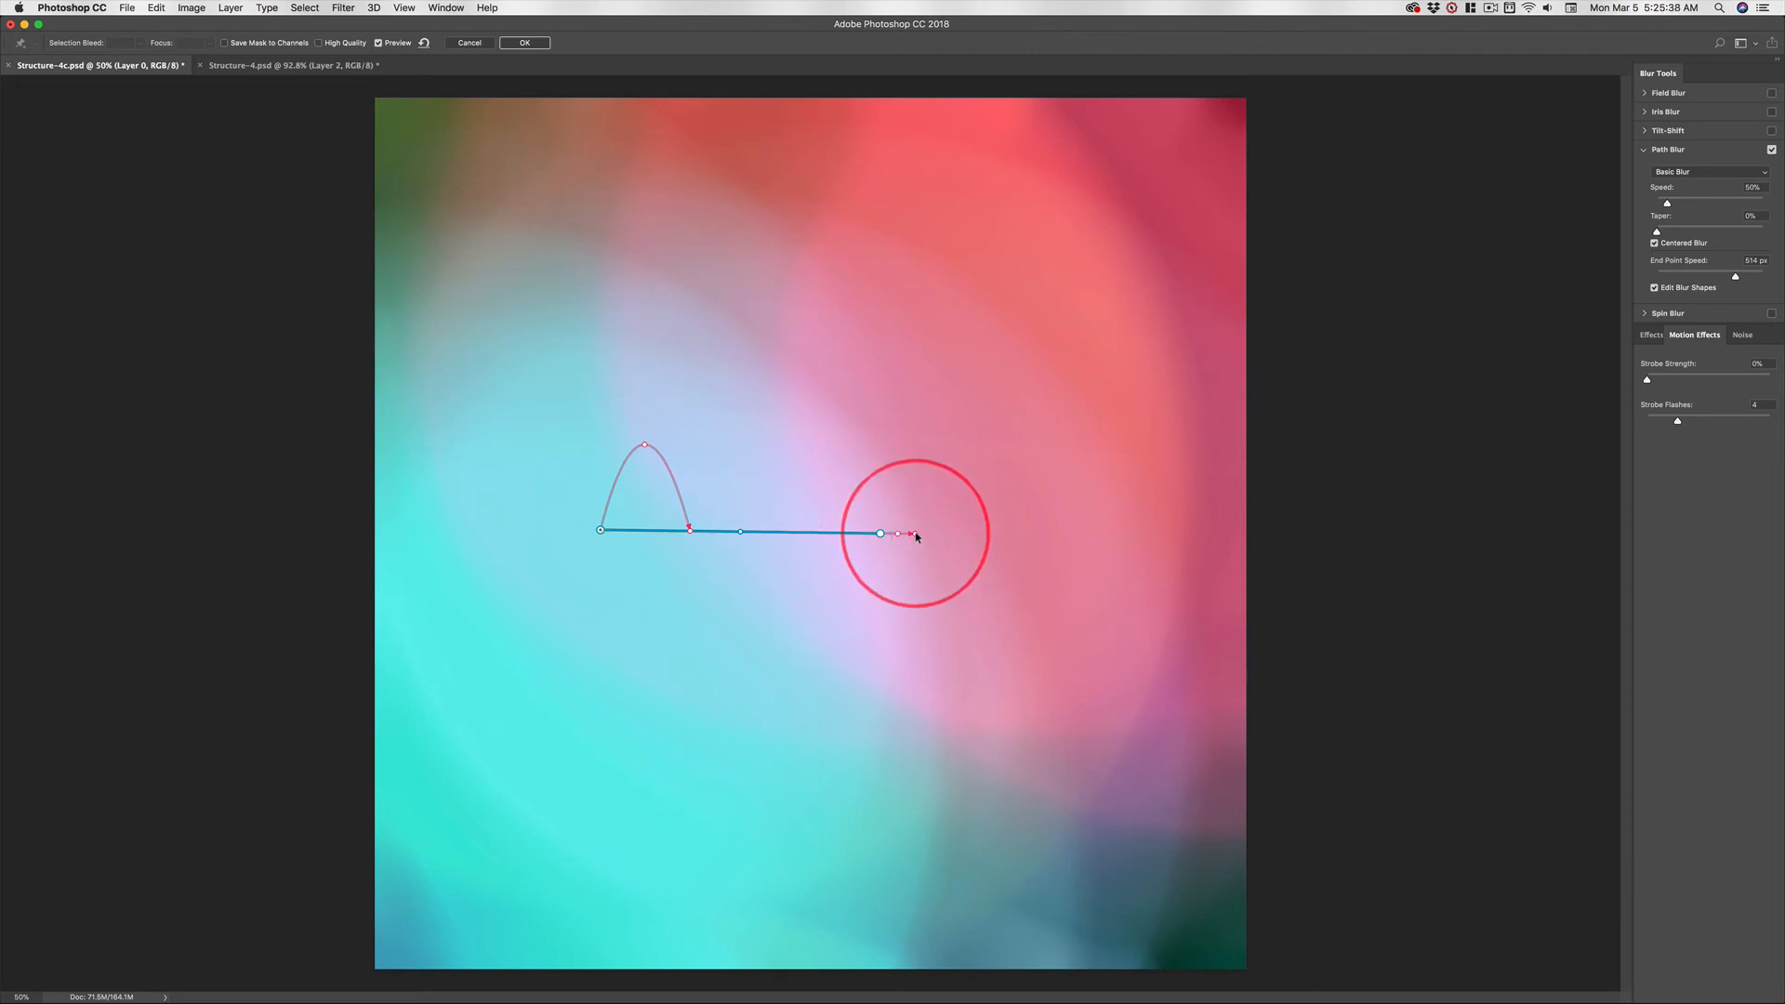
- Lengthen the end point's blur shape and bend it into a large arc curving down toward the image's lower right
click(915, 537)
drag(913, 529, 1119, 536)
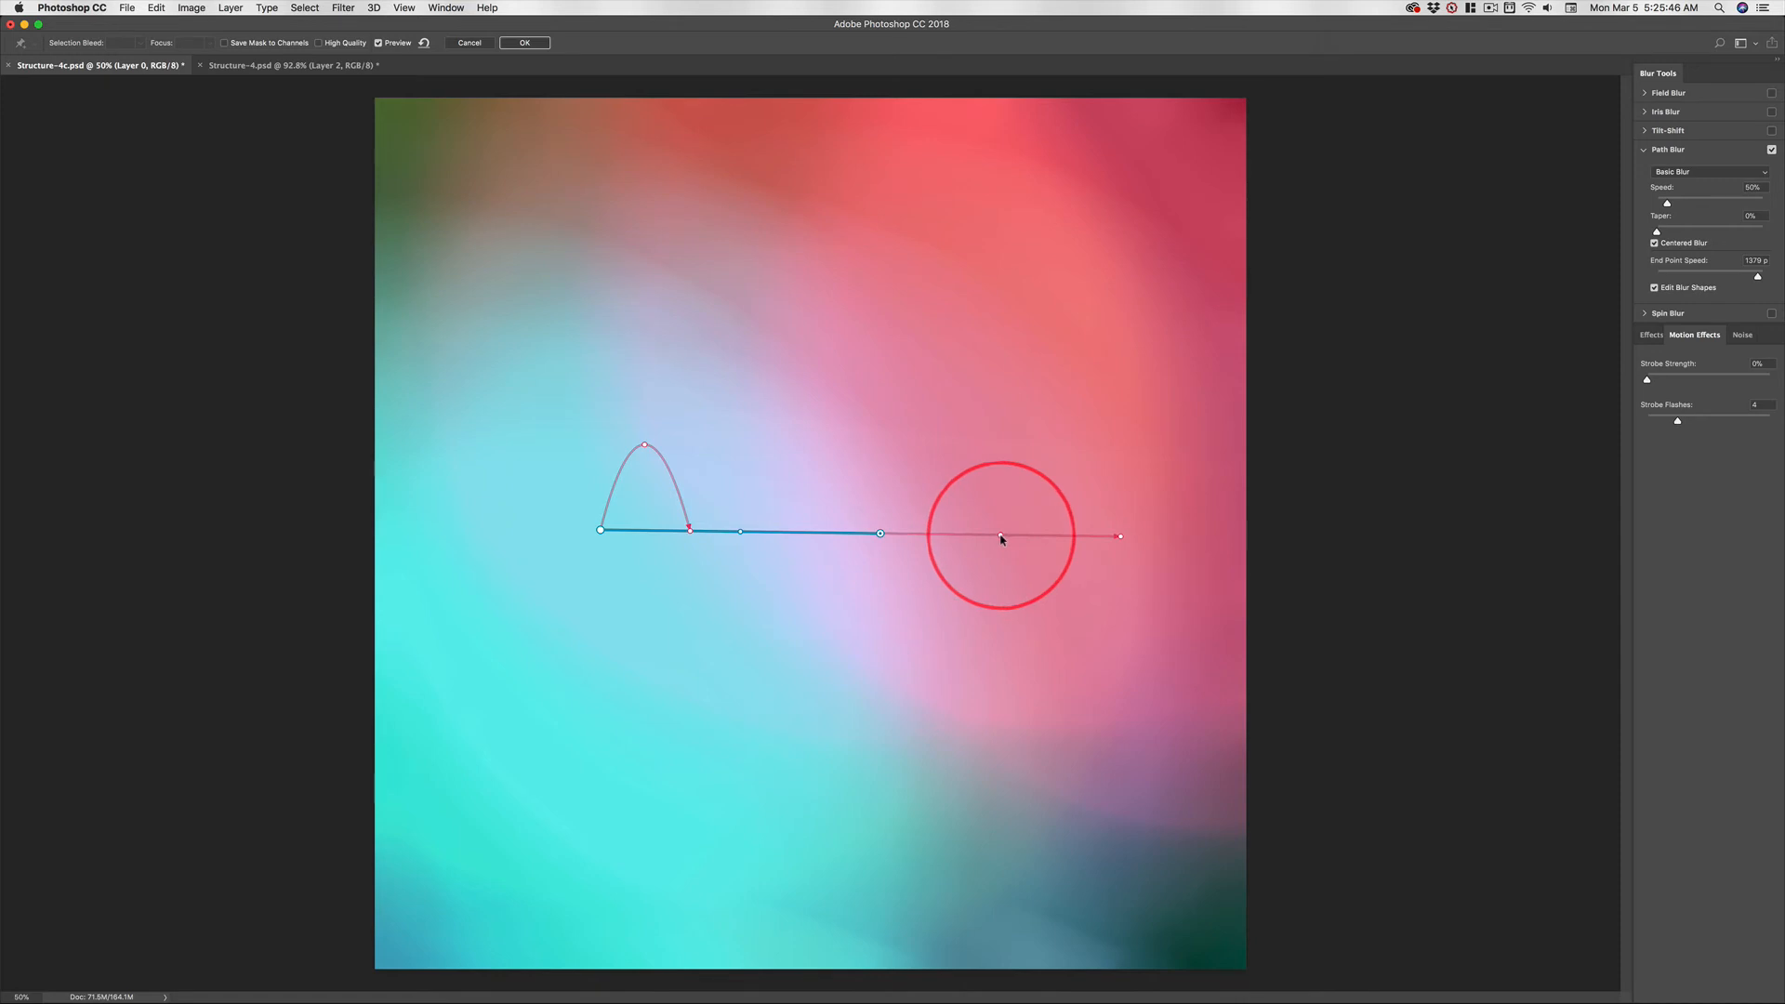
drag(1001, 538, 1002, 639)
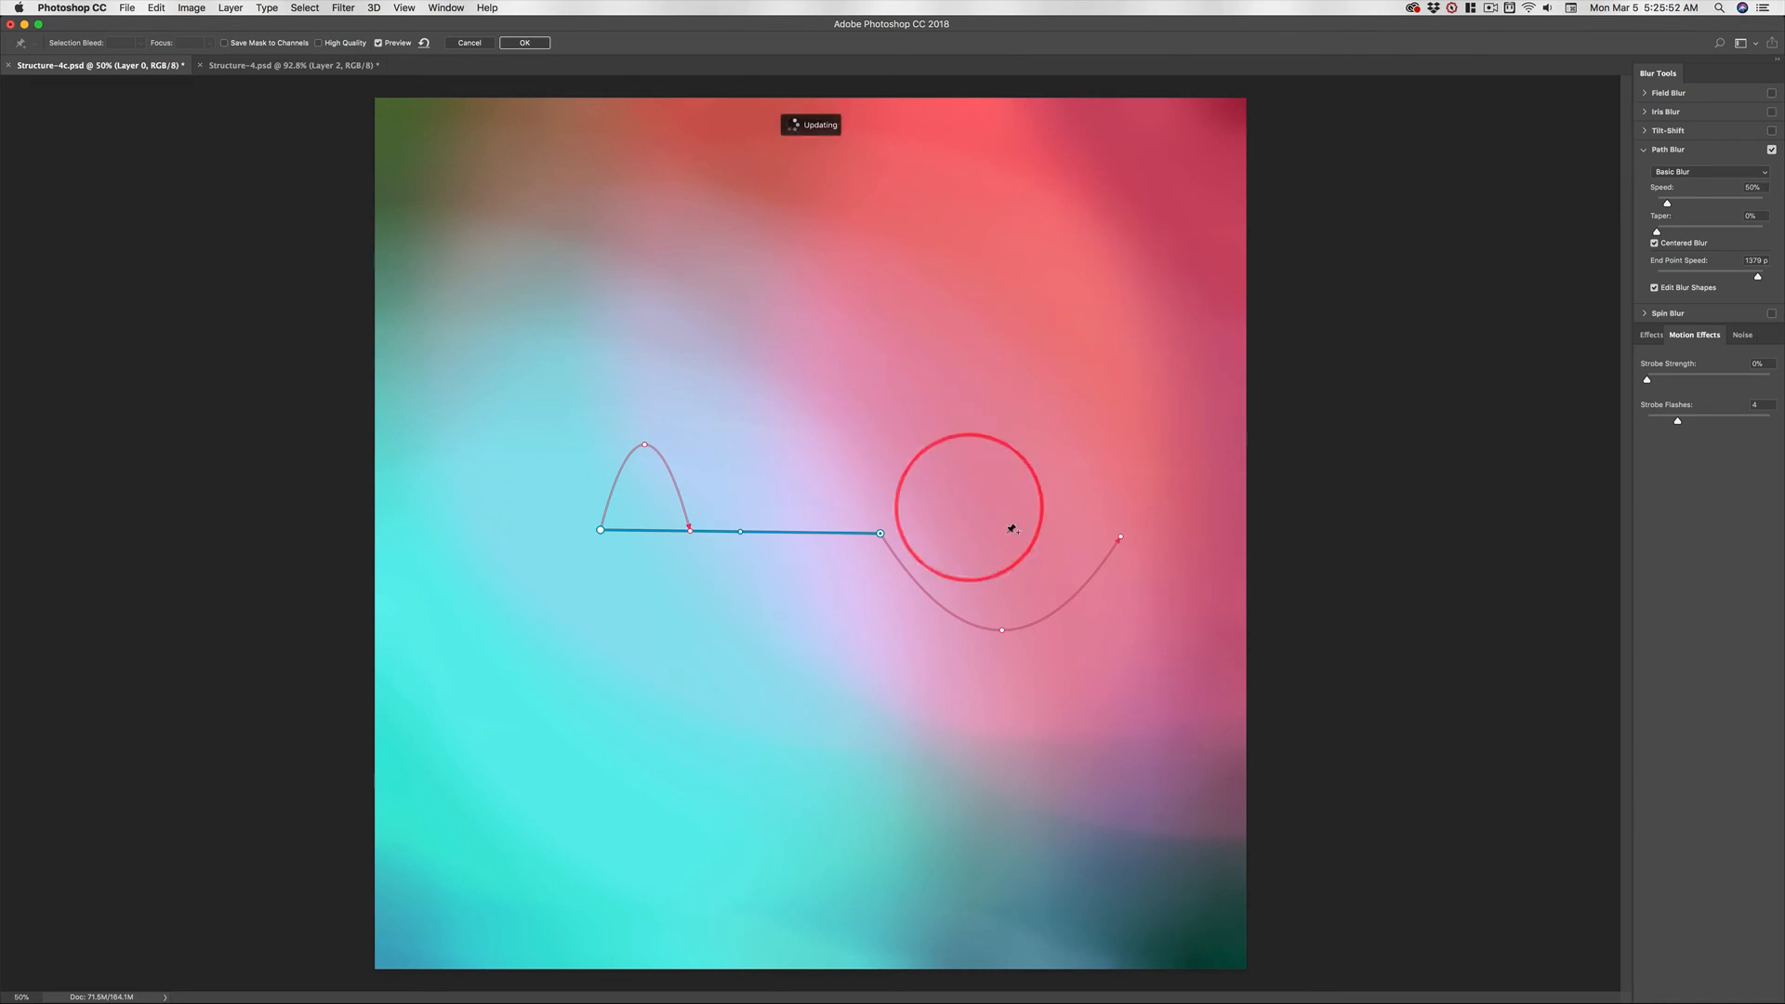
drag(1121, 537, 1102, 776)
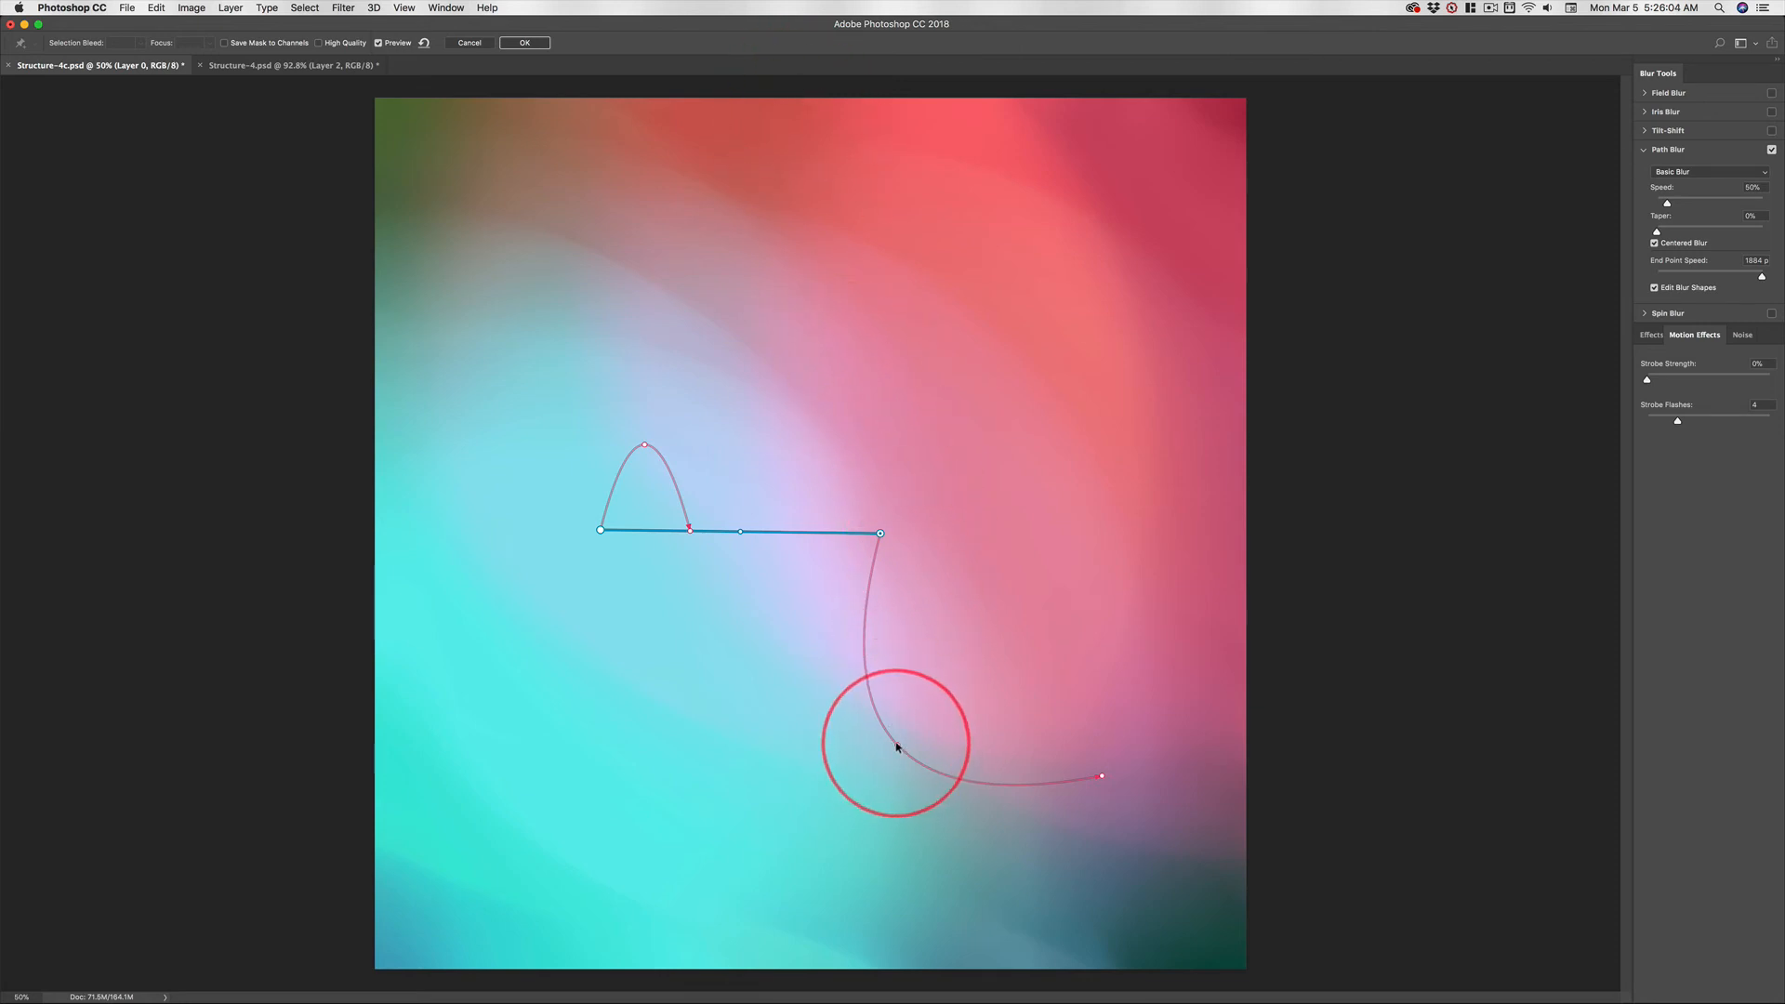
drag(897, 747, 1091, 568)
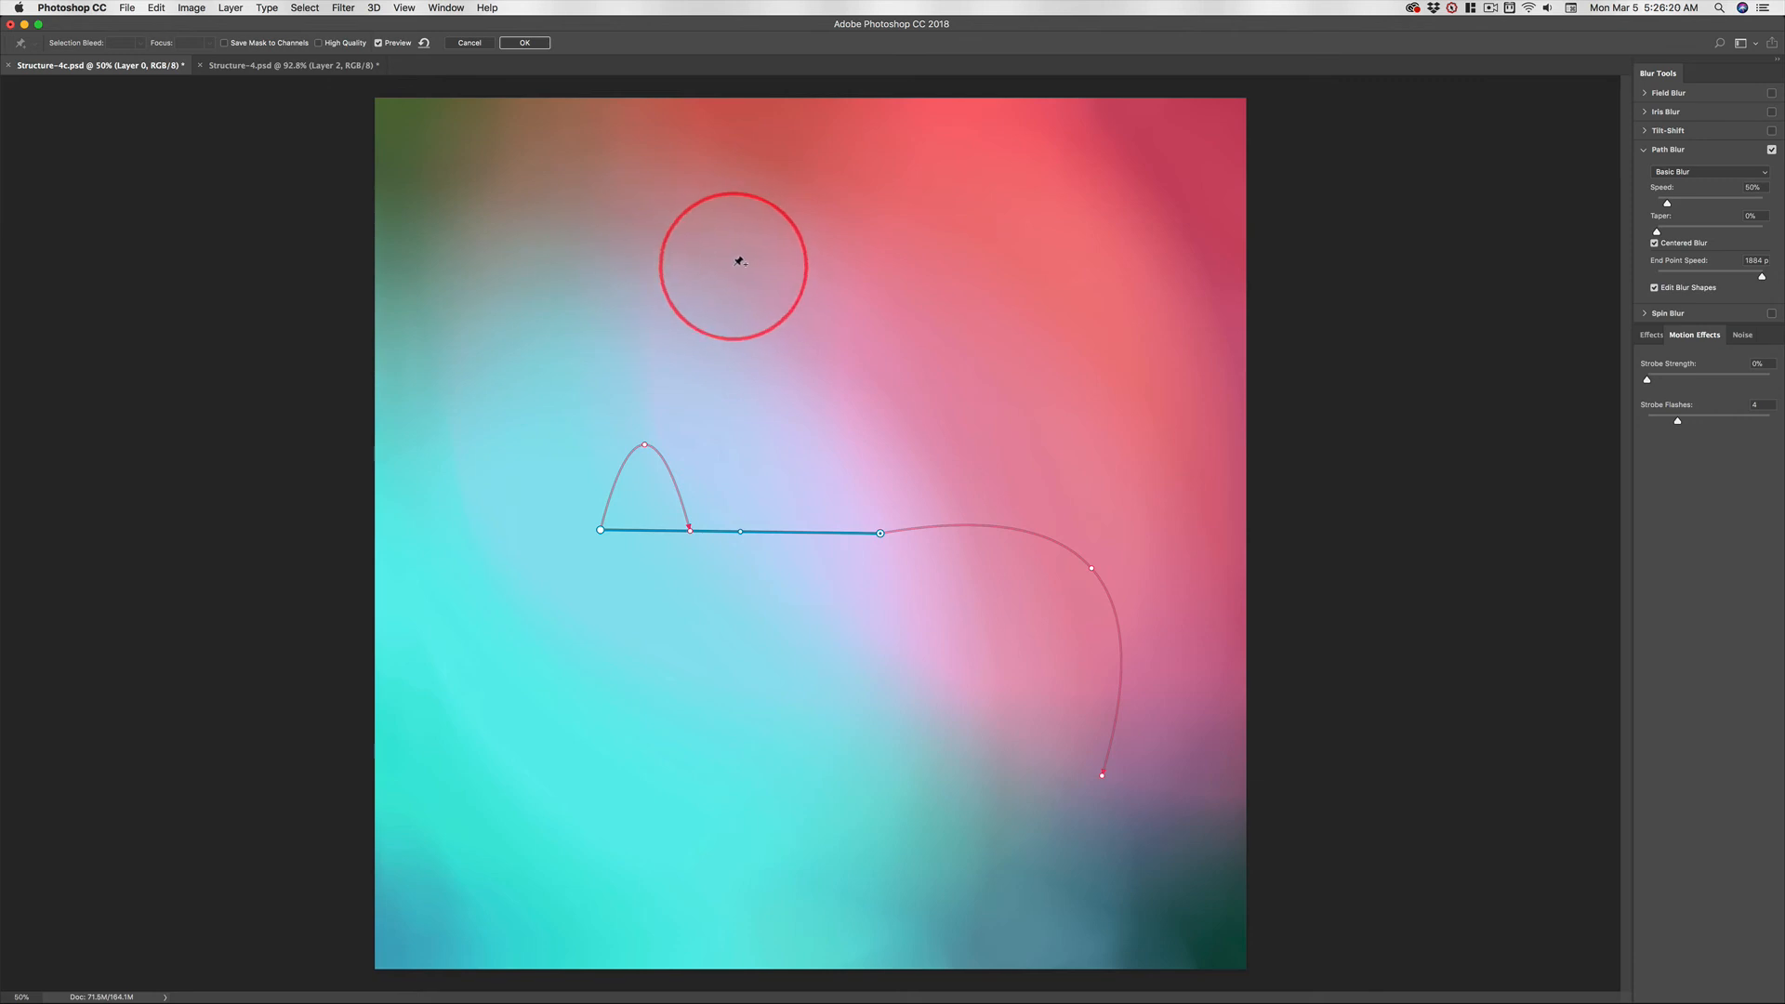
- Add two diagonal blur paths, one in the image's upper left and one in its lower right
click(599, 204)
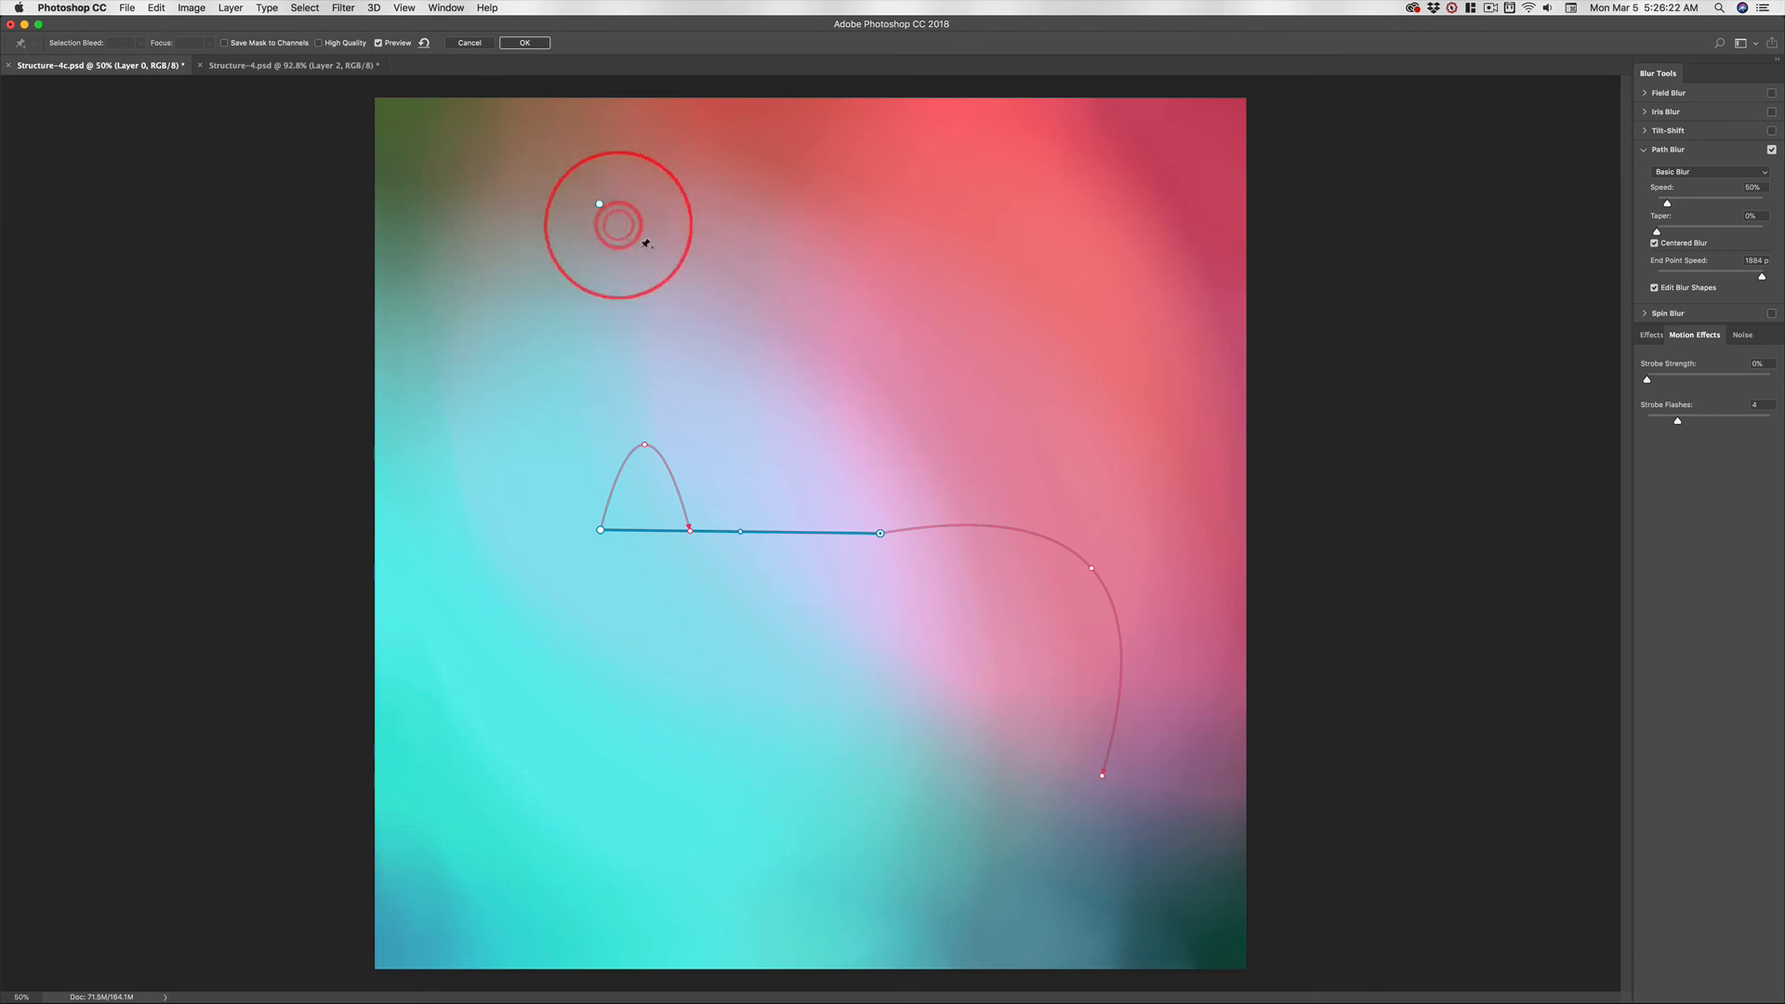
double_click(713, 312)
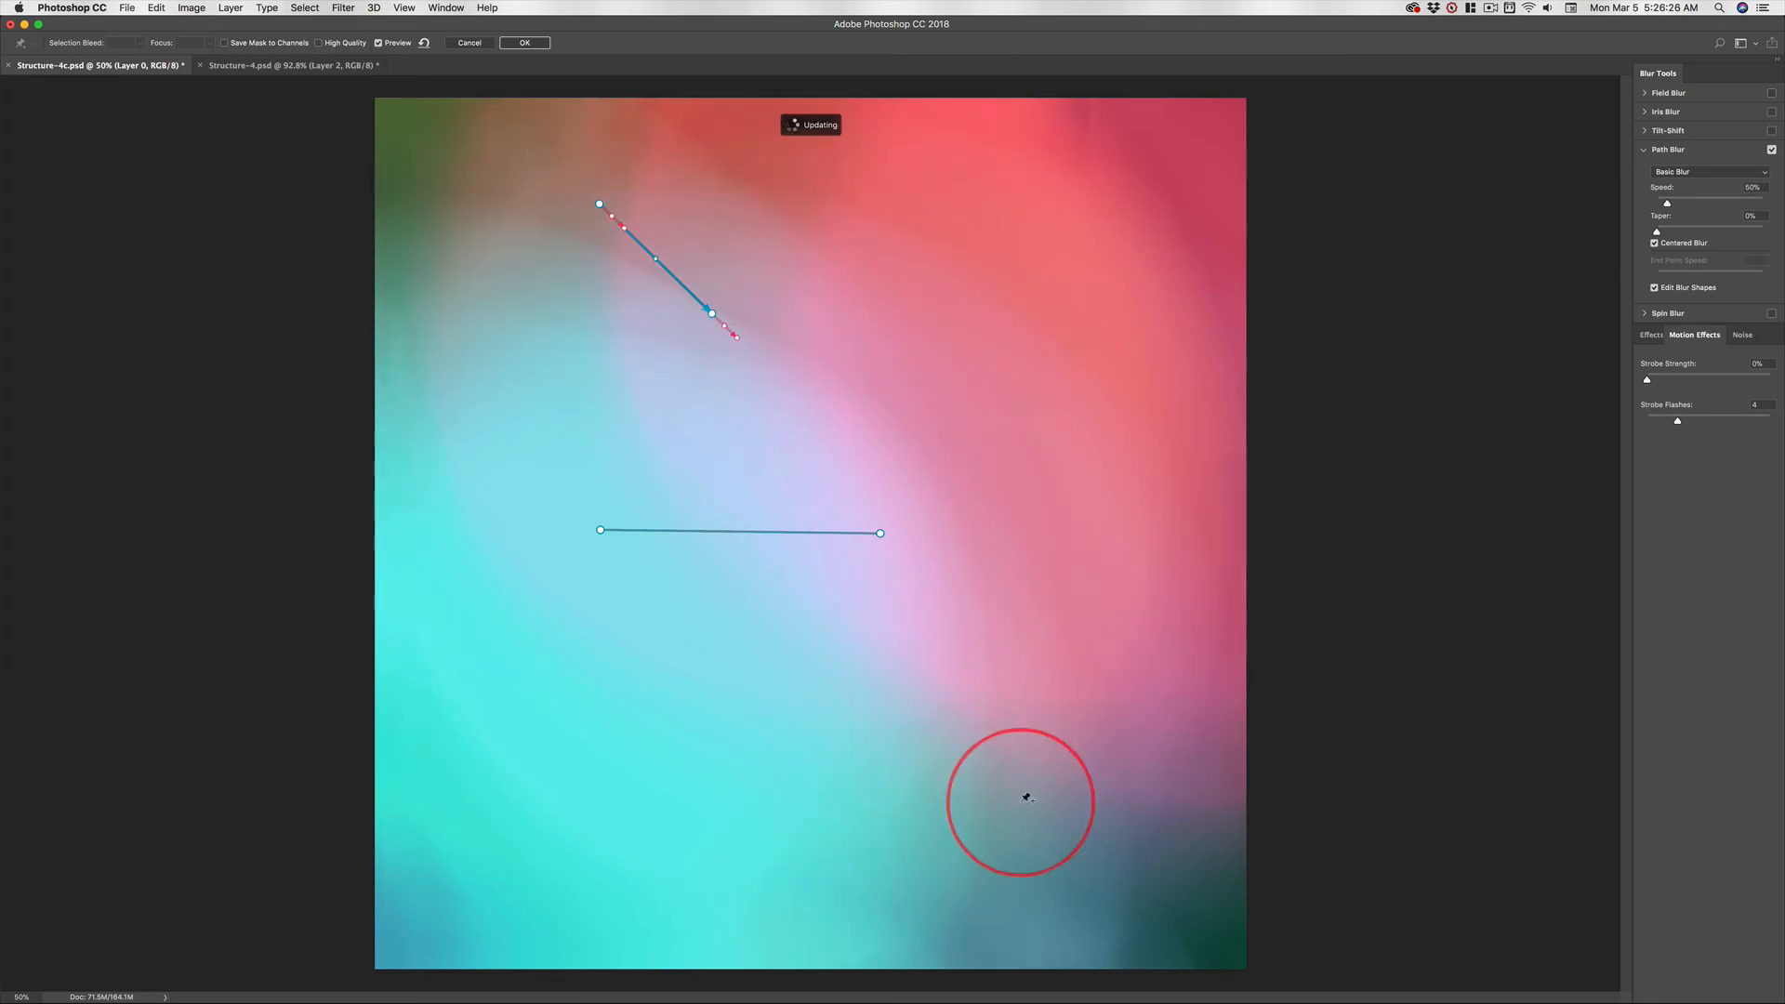
click(885, 864)
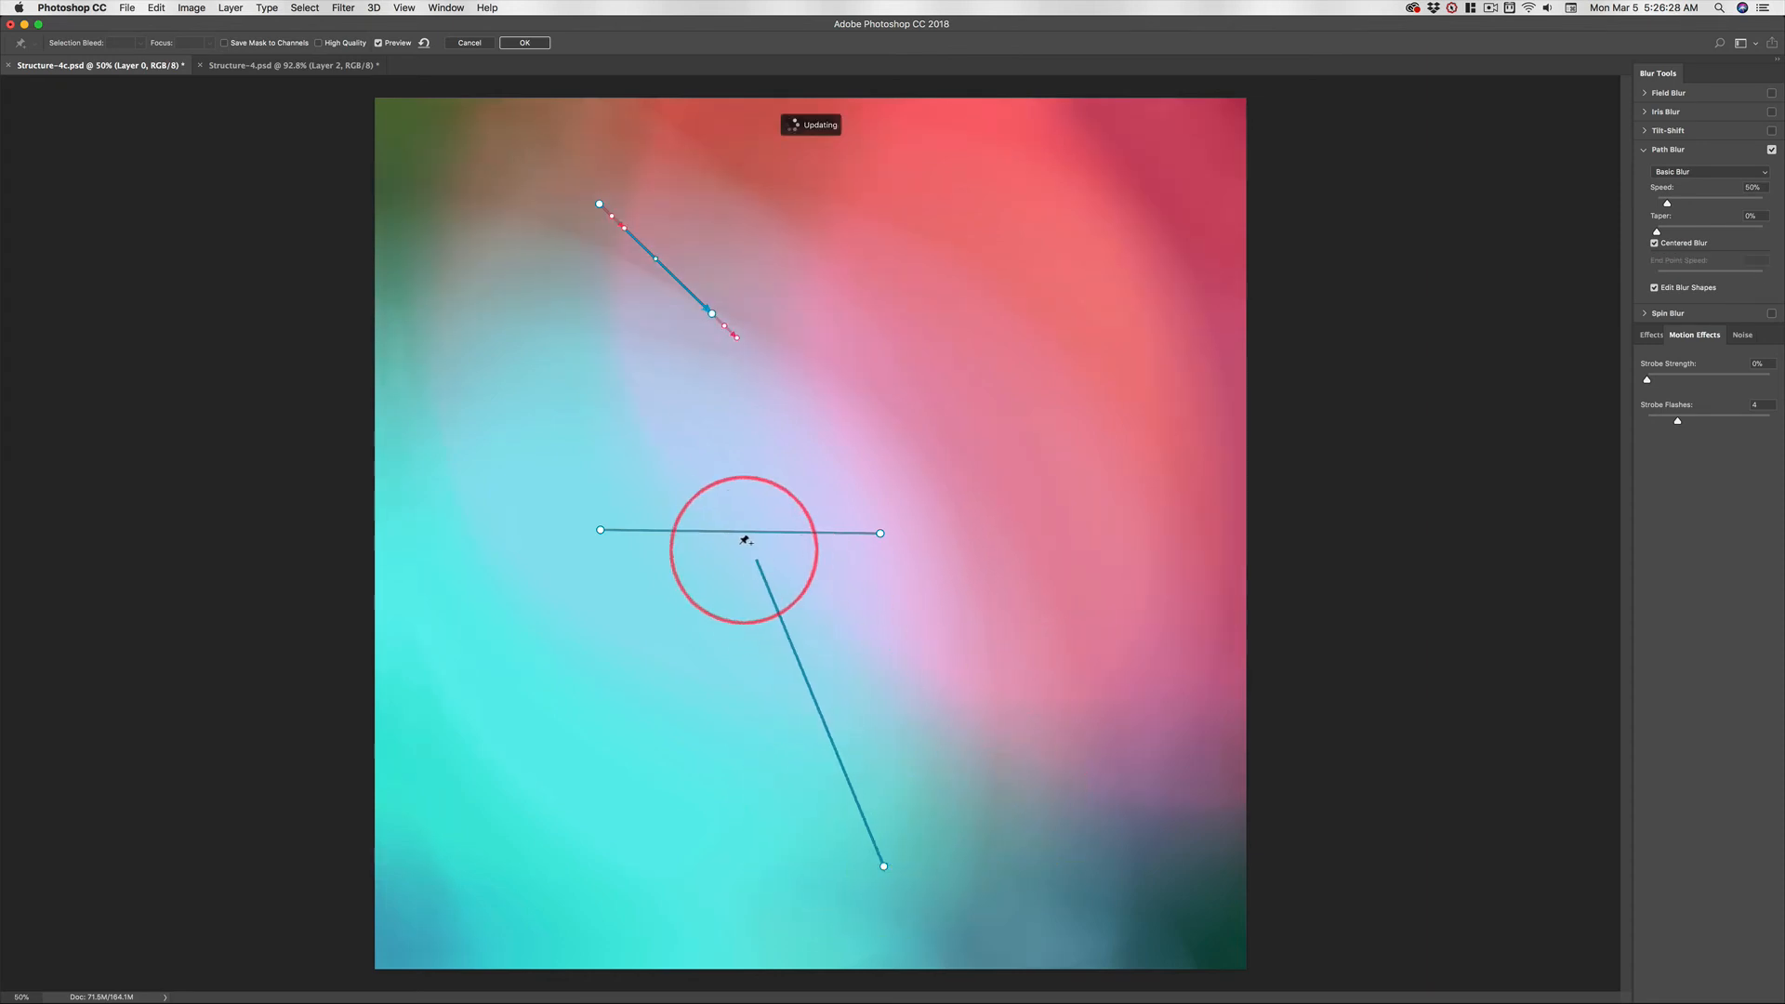
double_click(1052, 677)
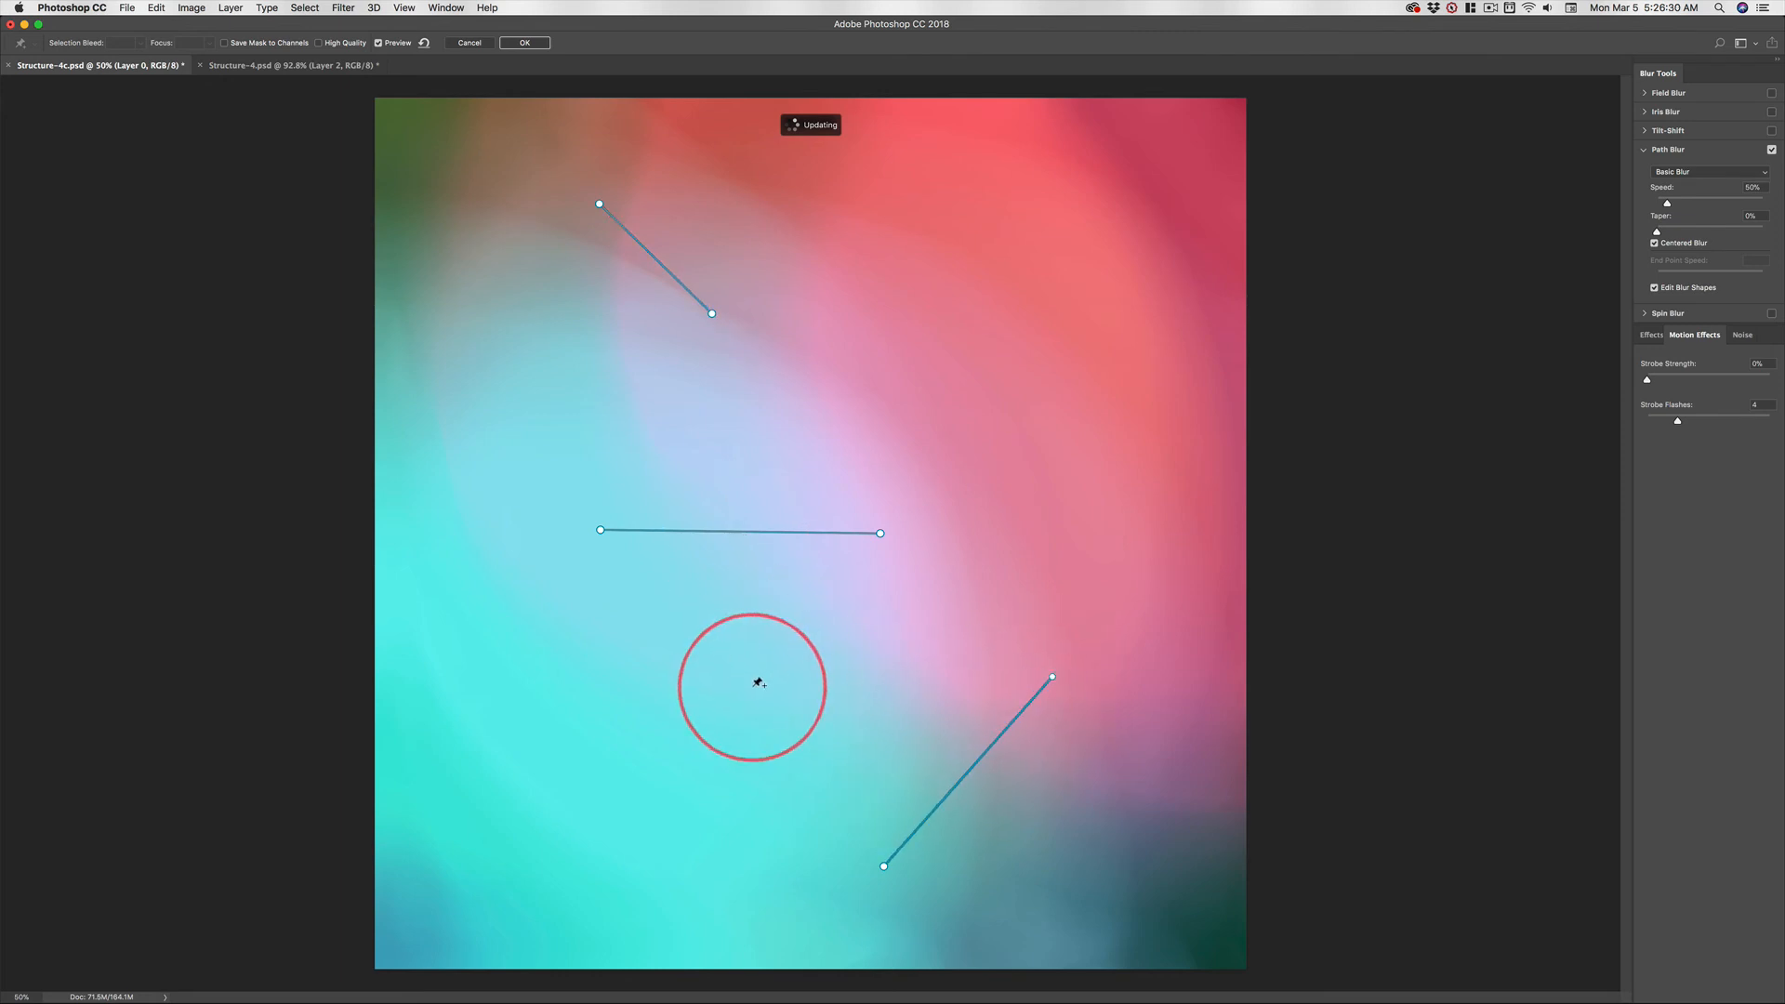
- Delete the horizontal blur path in the middle of the image
click(735, 533)
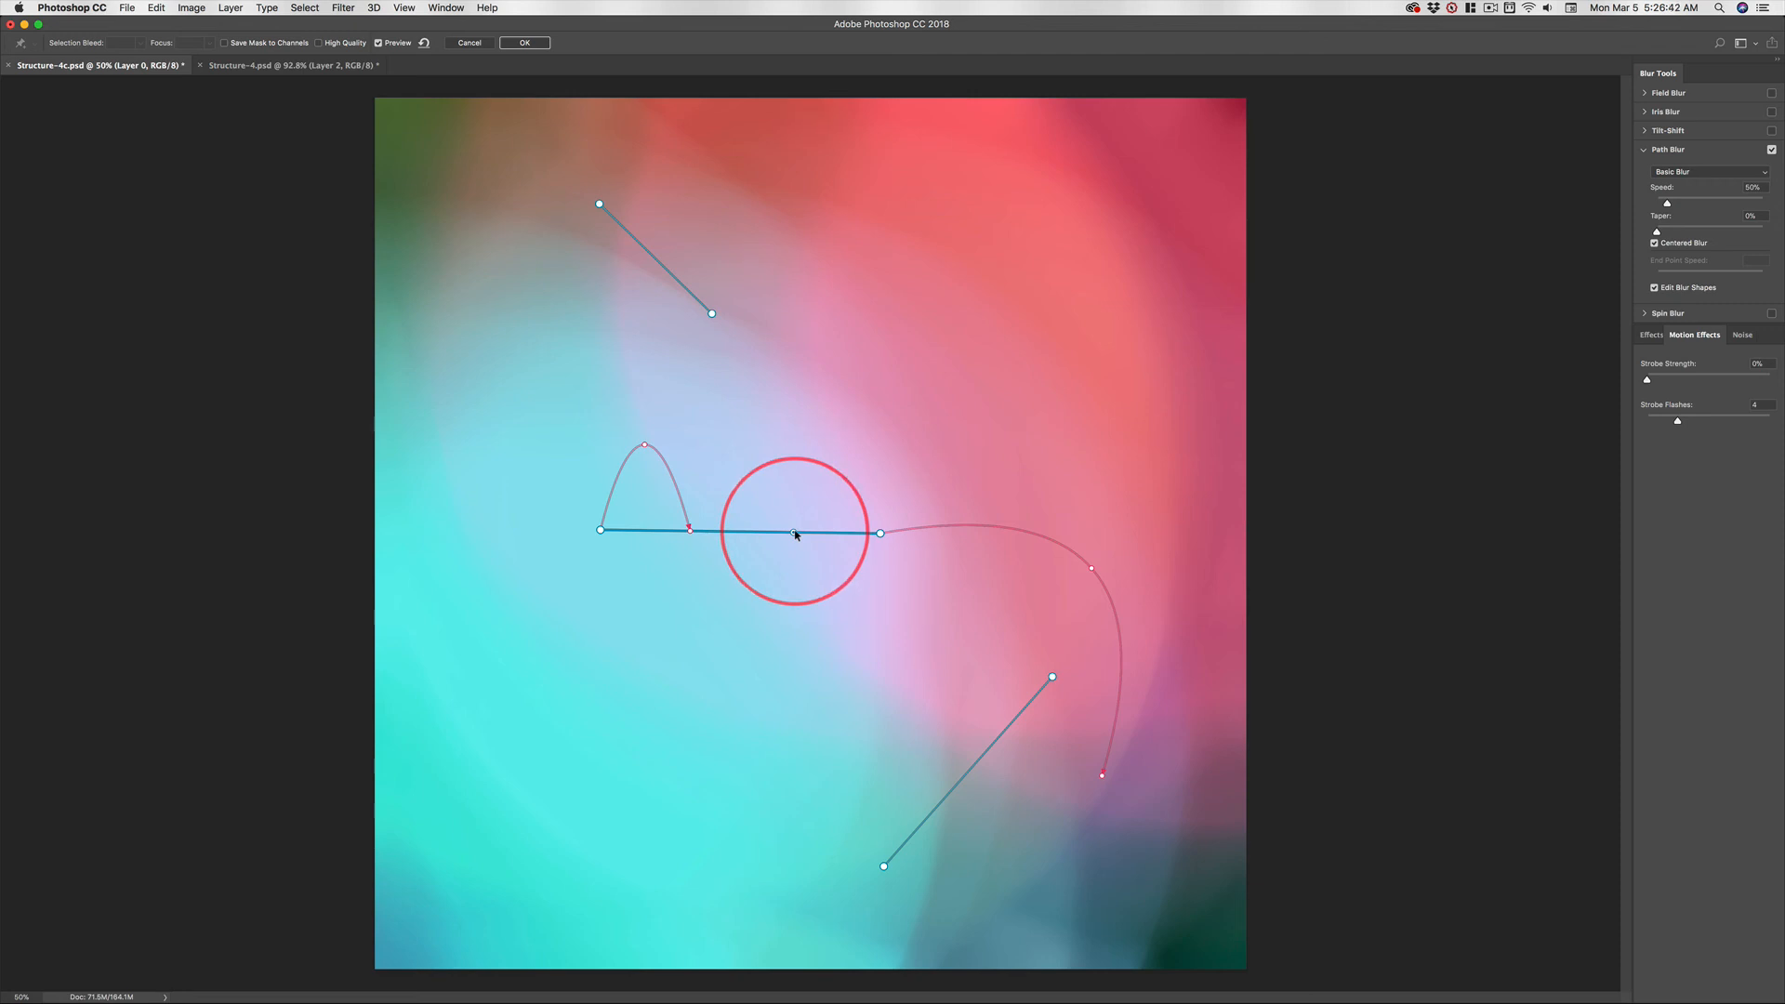
click(796, 532)
key(Delete)
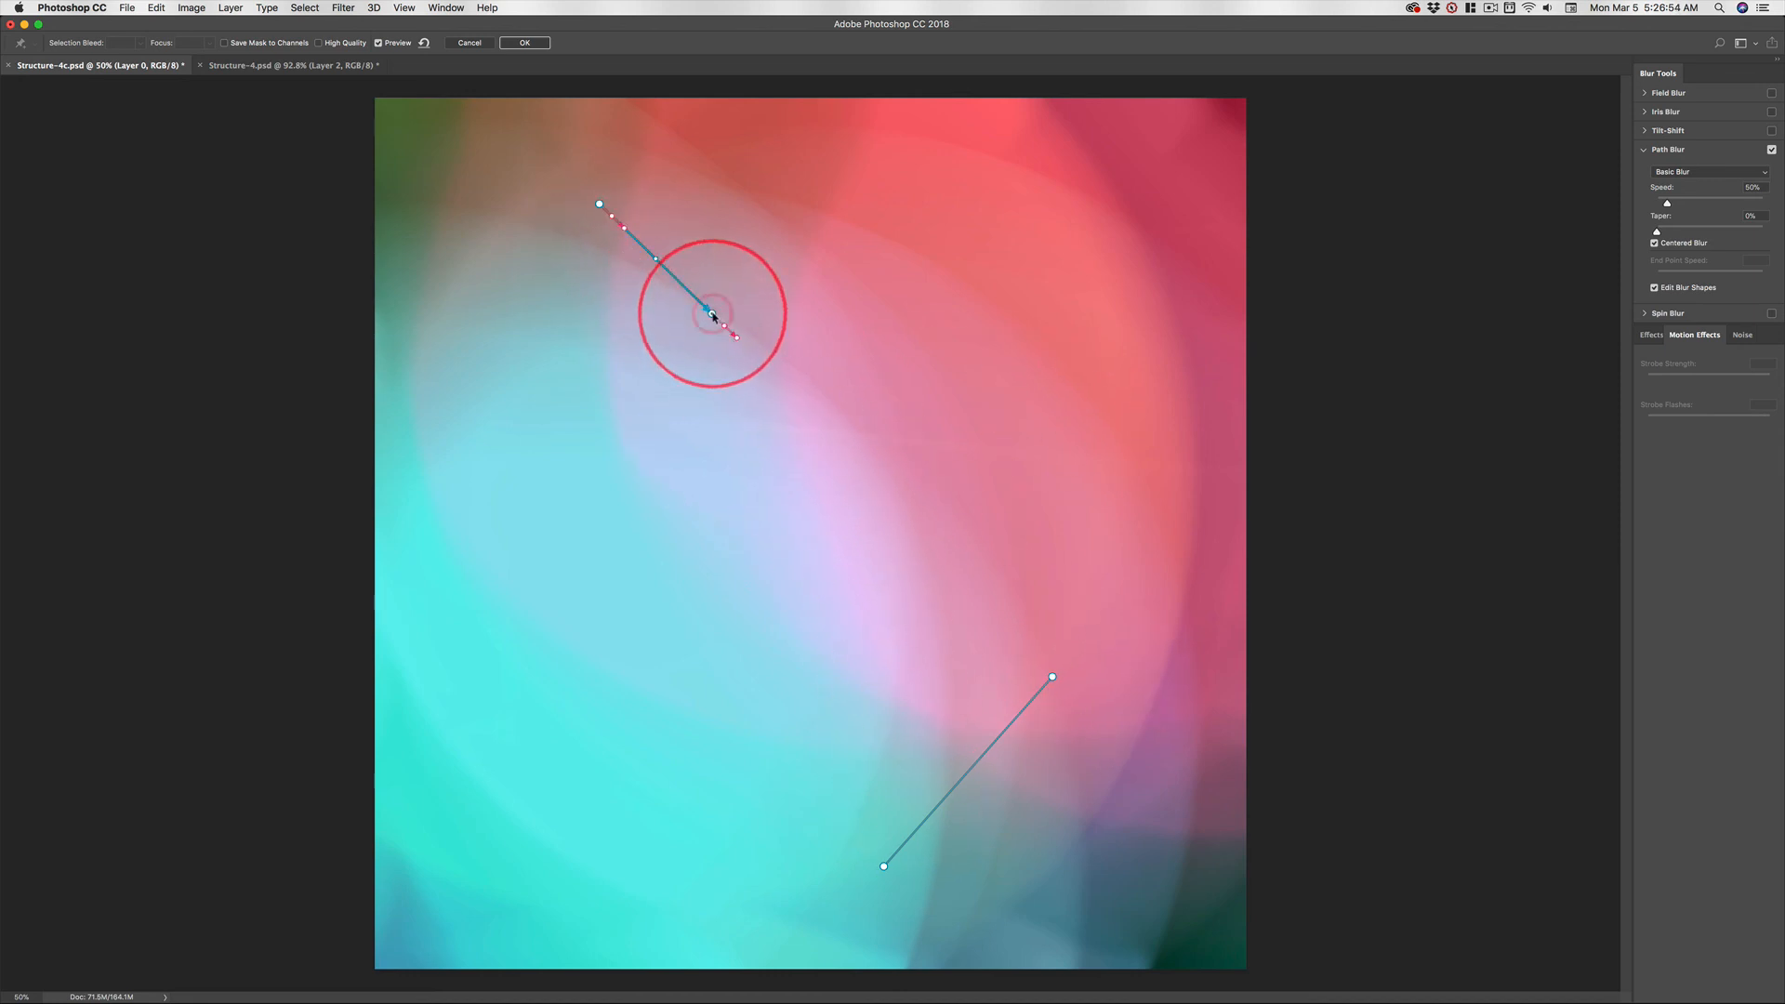
- Select the end point of each remaining diagonal path in turn, and cancel the Path Blur
click(713, 315)
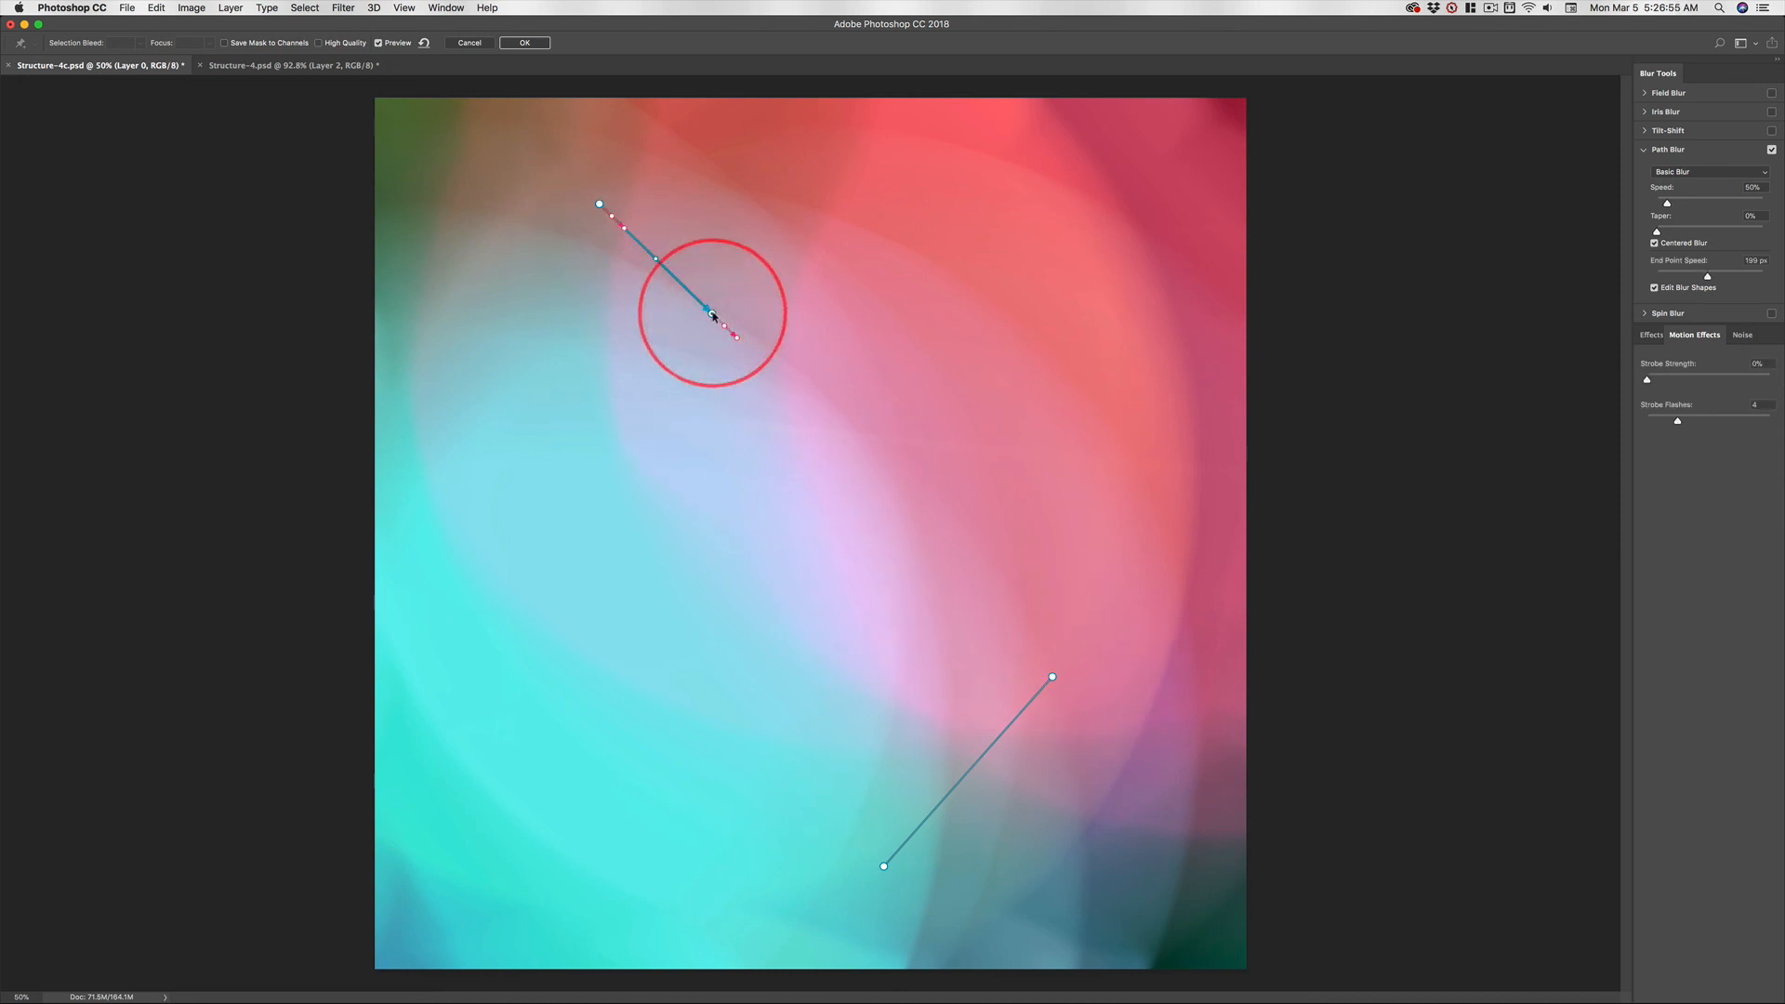
click(1052, 678)
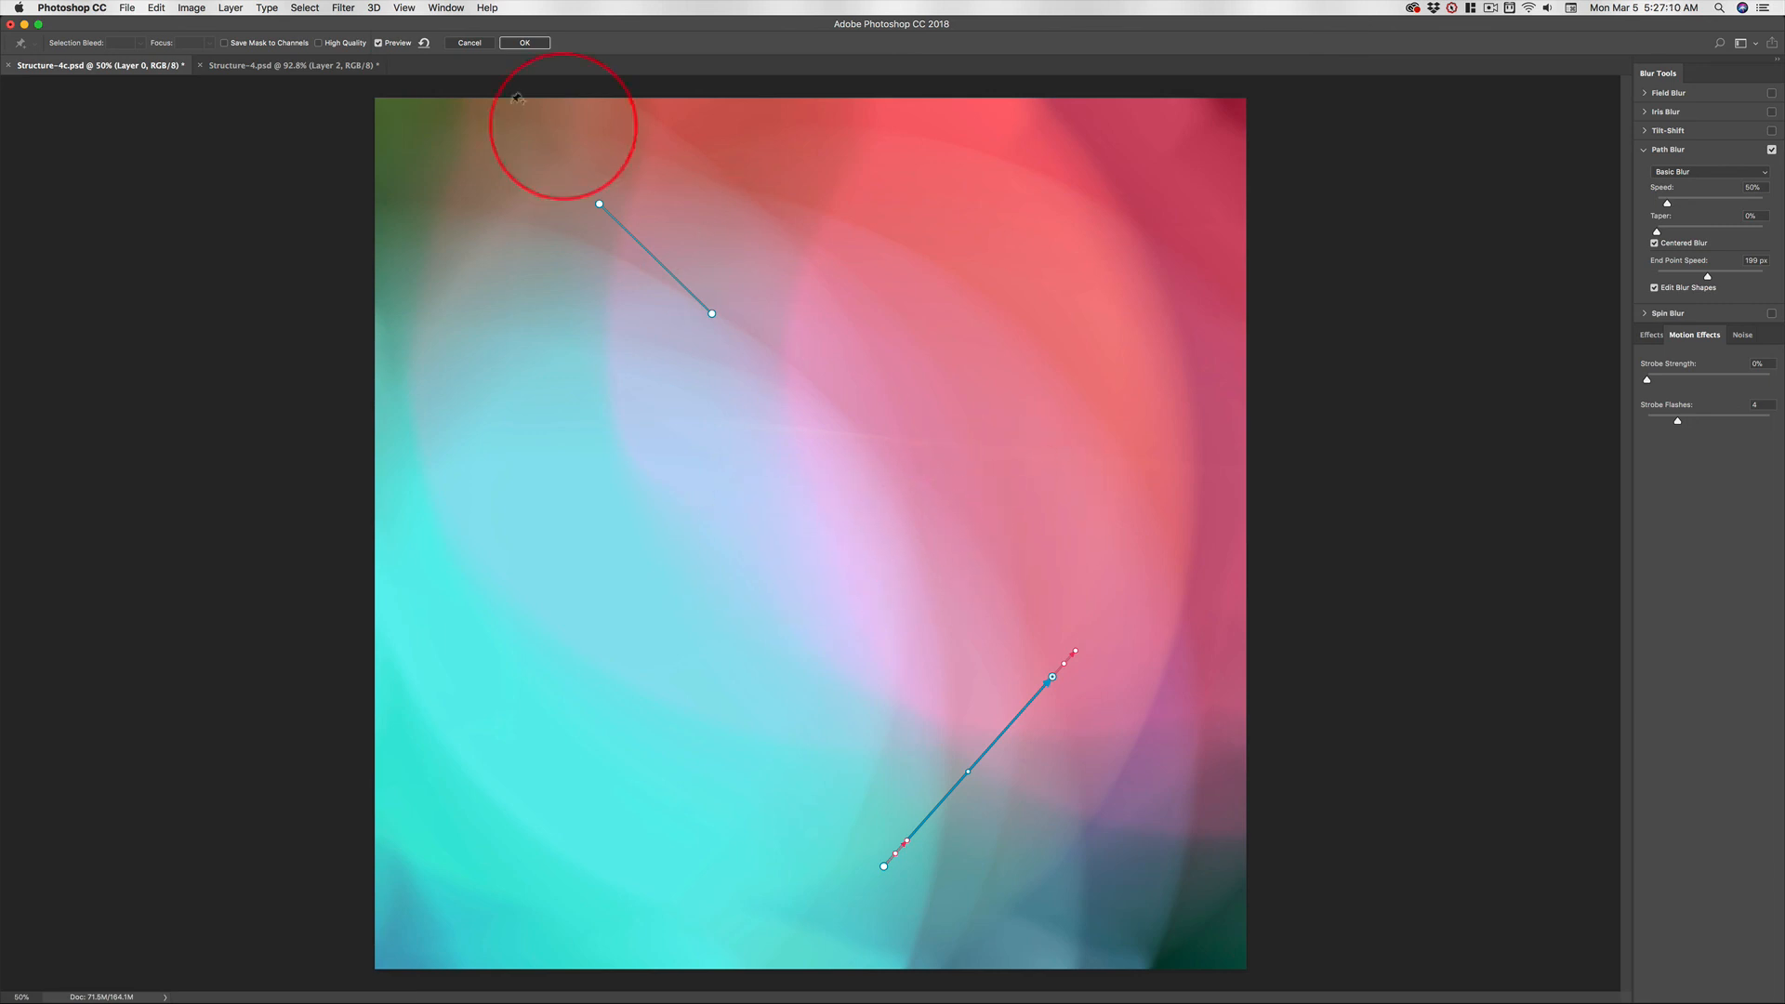
click(478, 43)
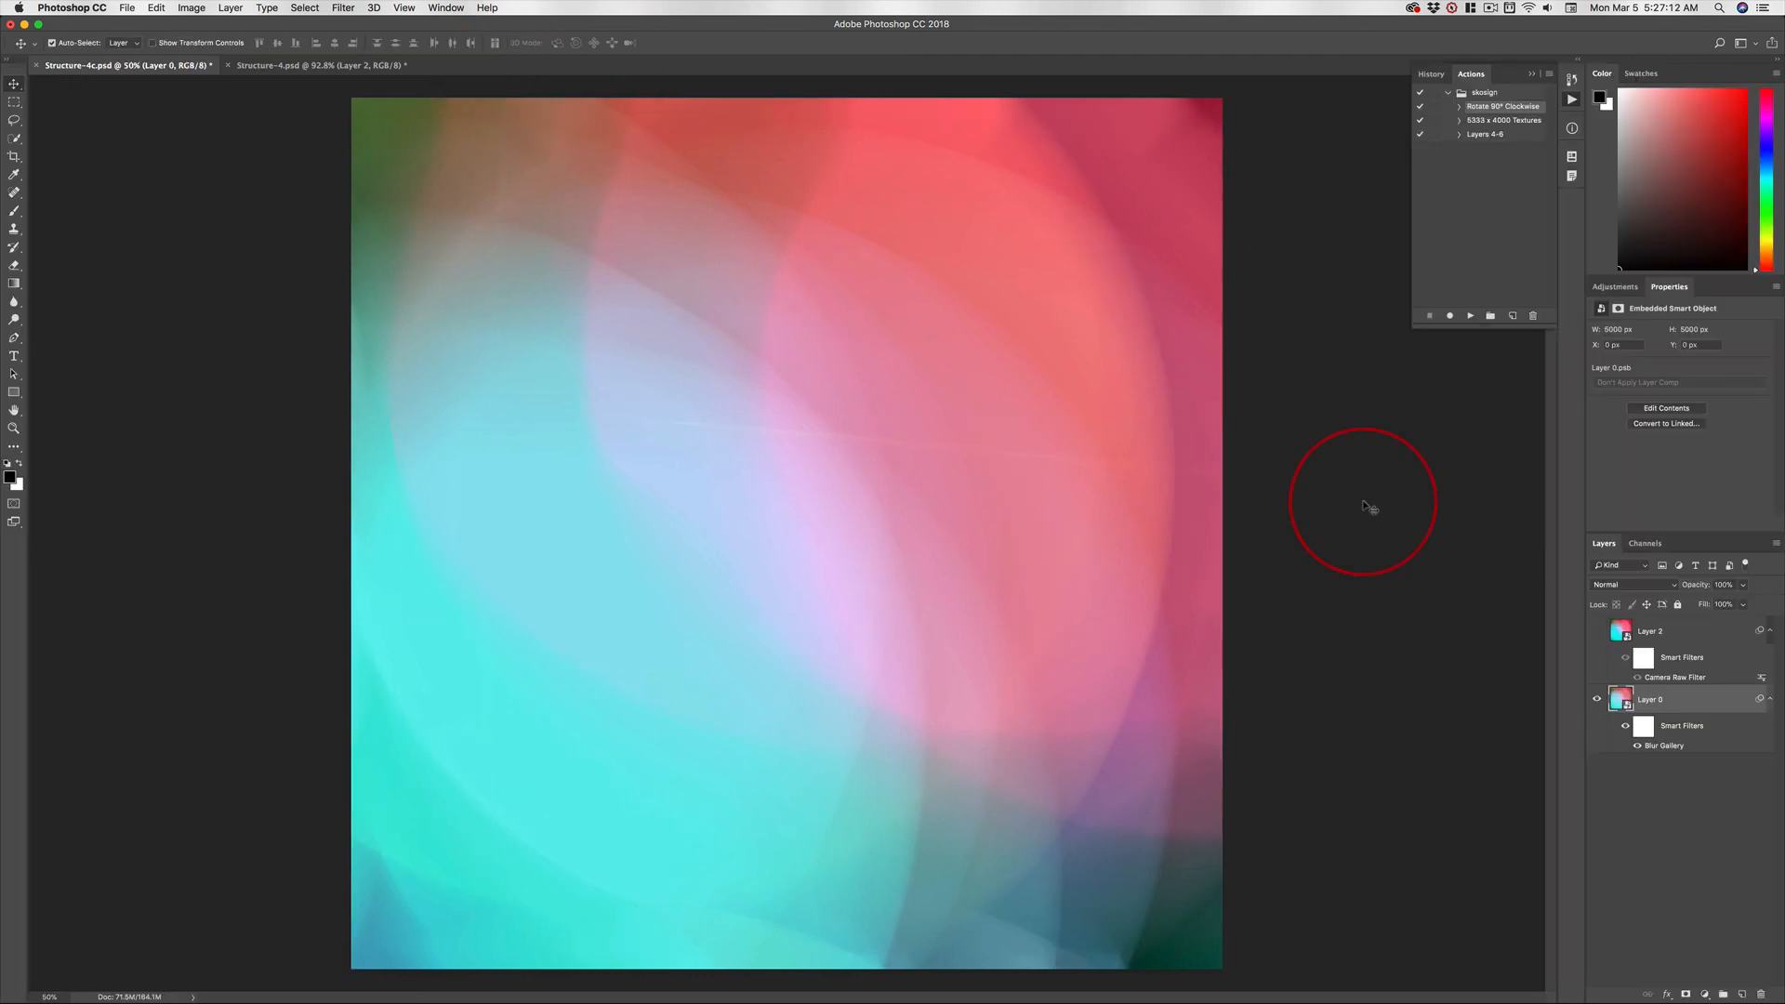